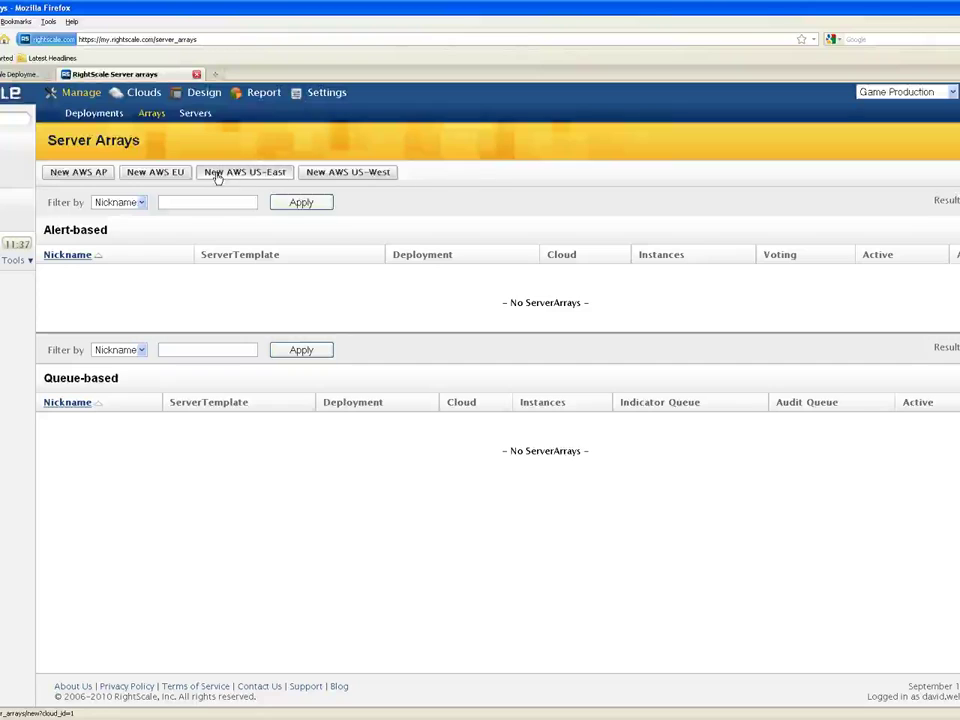
# Start a new AWS US-East server array nicknamed "PHP App Servers" and assign it to the Gaming Webinar deployment.
pyautogui.click(217, 176)
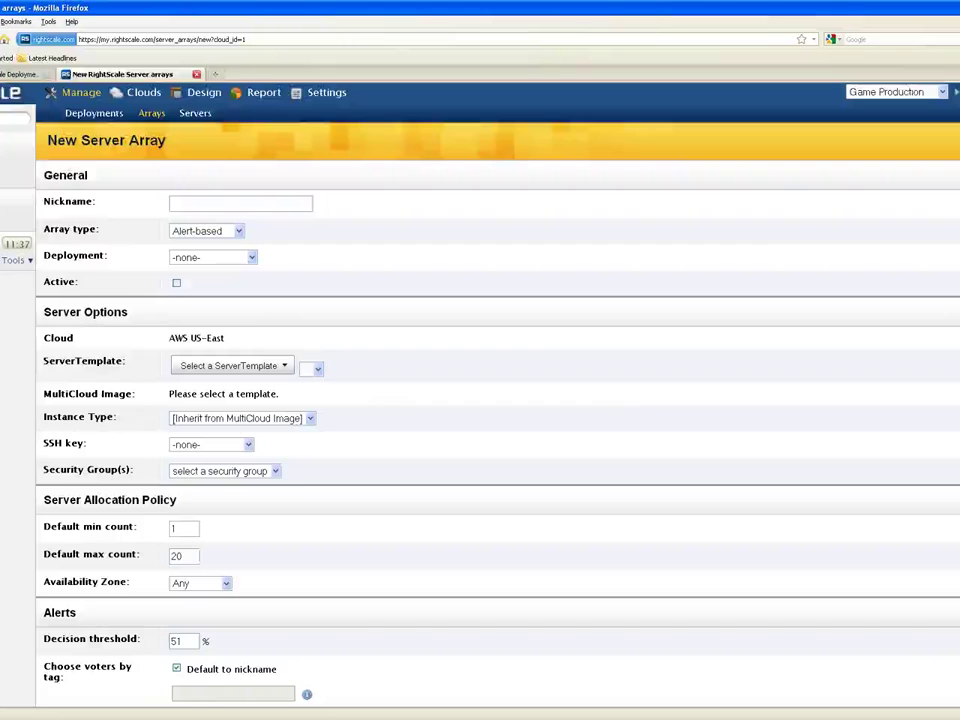
pyautogui.click(201, 202)
pyautogui.write('PHP App Serve')
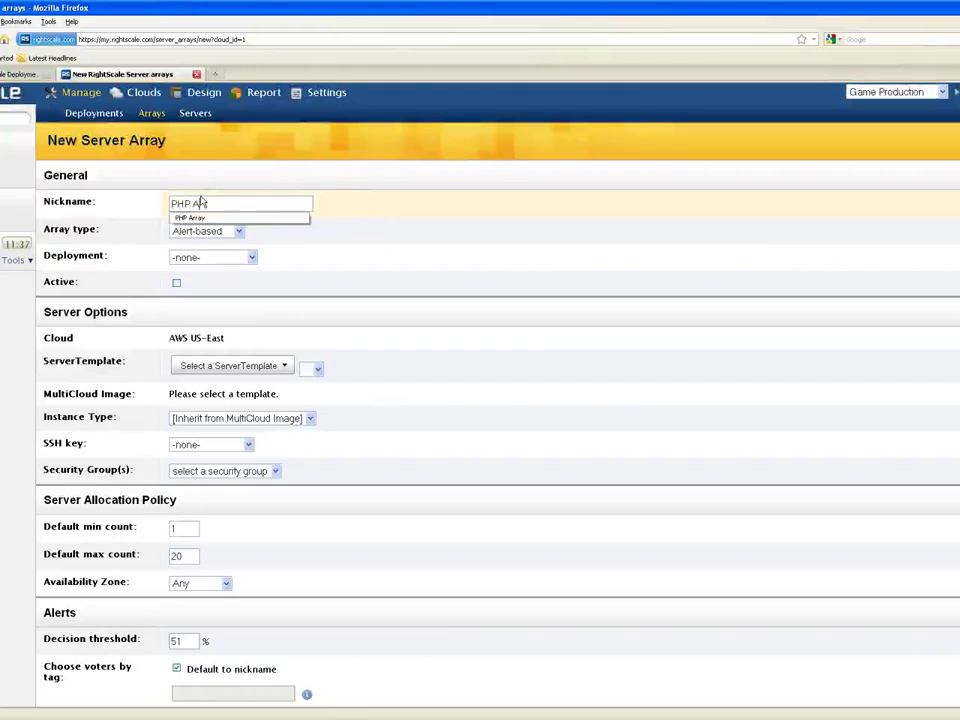
pyautogui.write('rs')
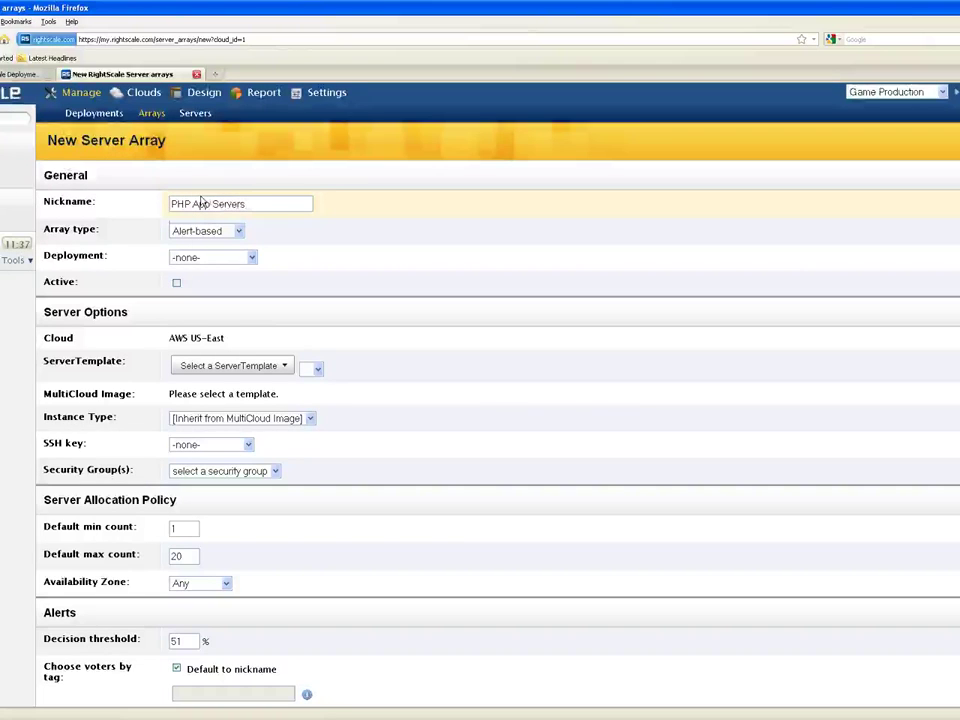
pyautogui.press('Tab')
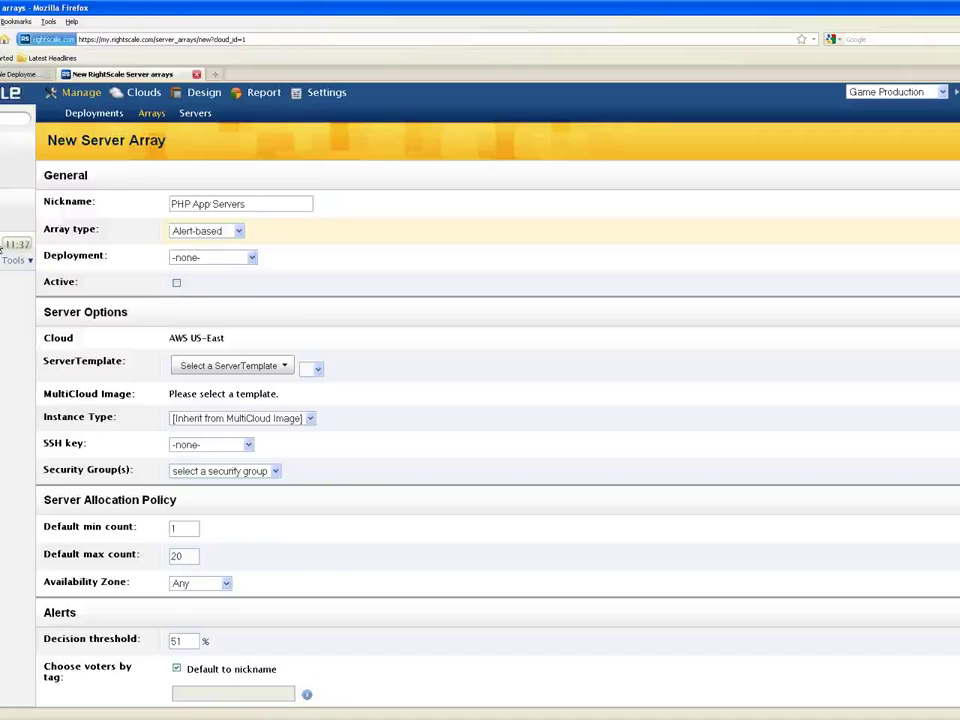
pyautogui.click(227, 259)
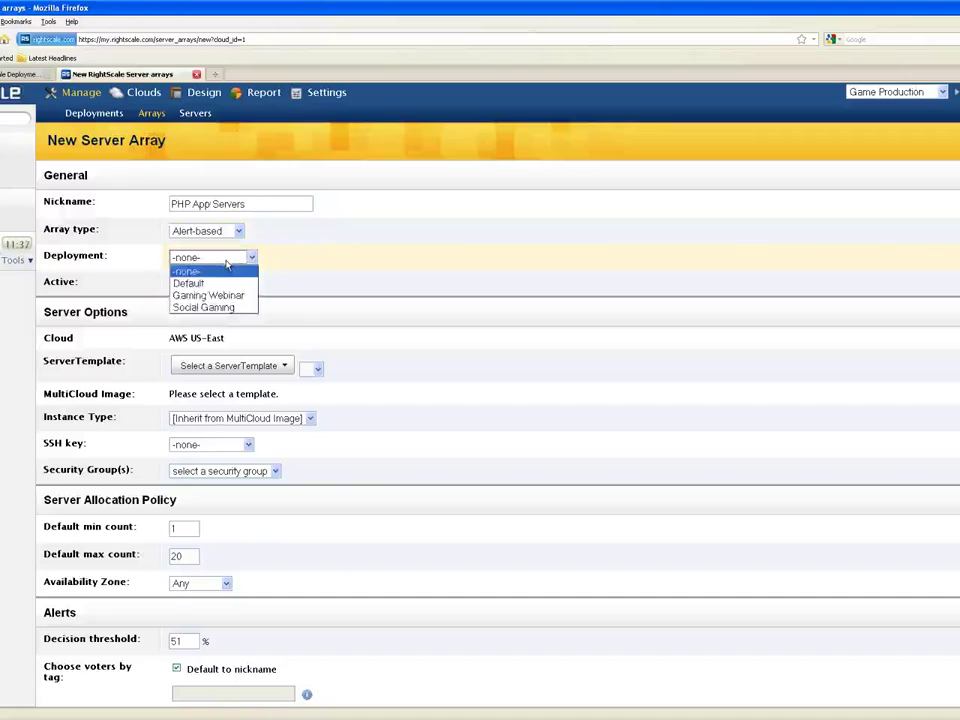
pyautogui.click(216, 296)
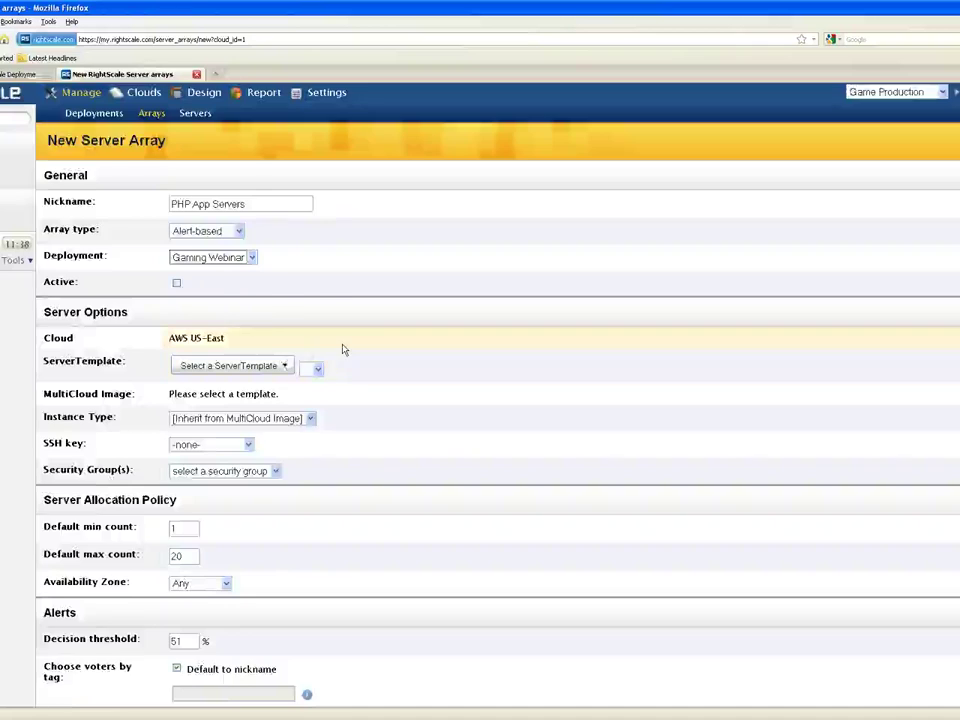
# Choose RightScale's PHP App Server v6 as the ServerTemplate for the new array.
pyautogui.scroll(-2, 343, 349)
pyautogui.scroll(1, 343, 349)
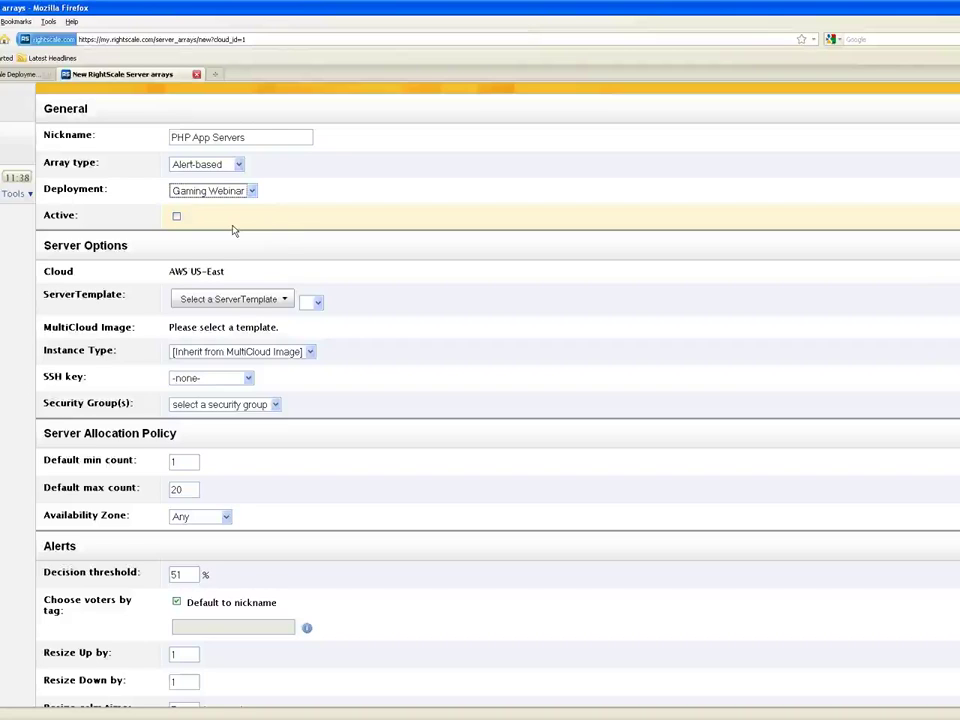
pyautogui.click(267, 298)
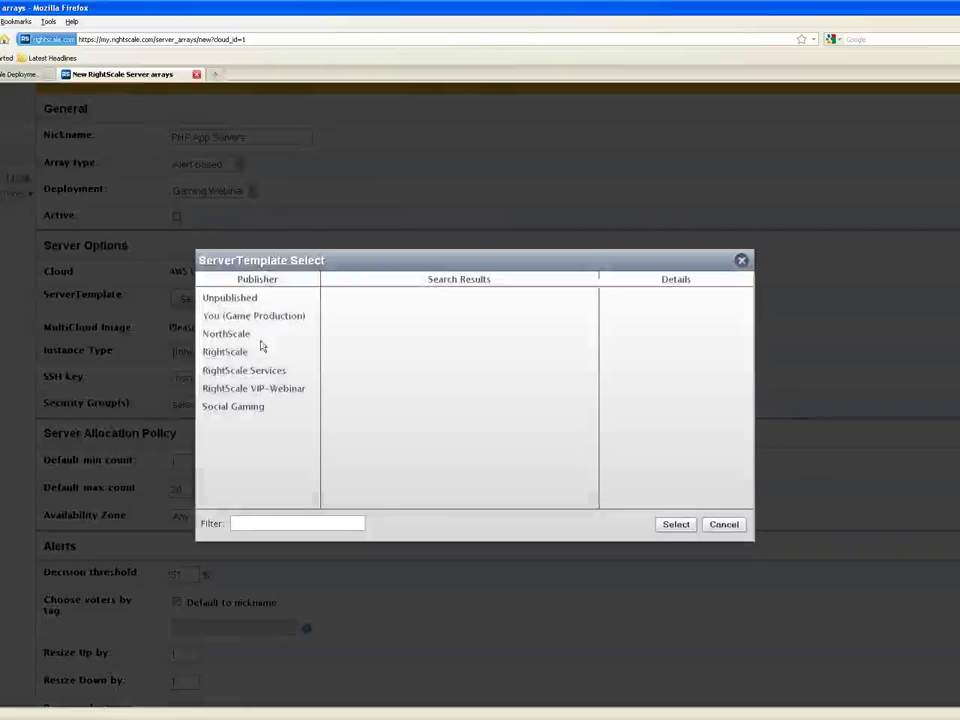
pyautogui.click(238, 354)
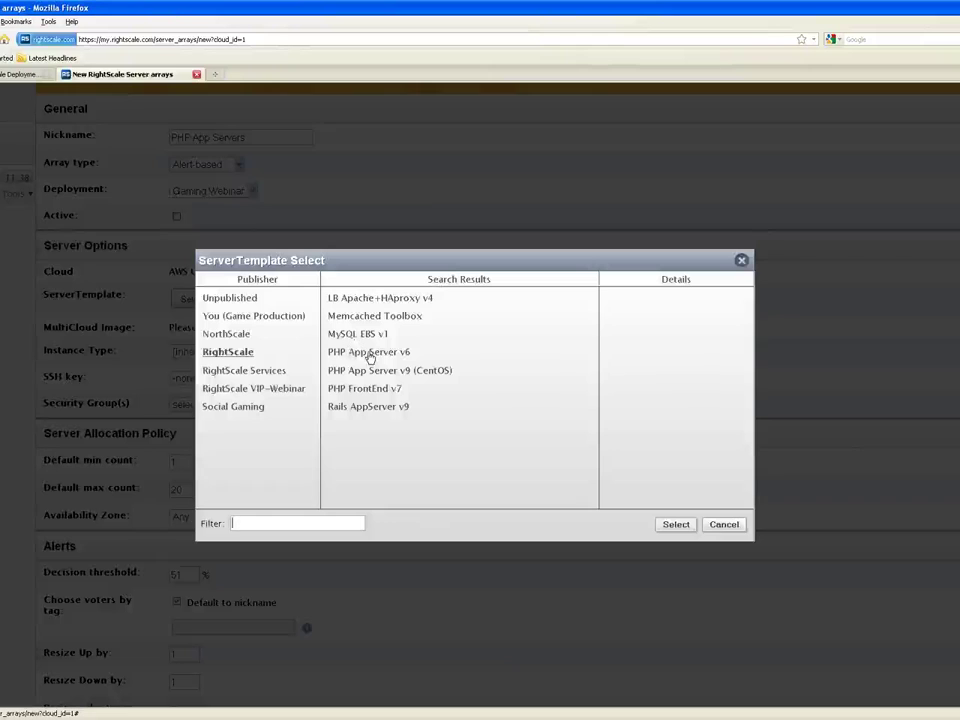
pyautogui.click(370, 355)
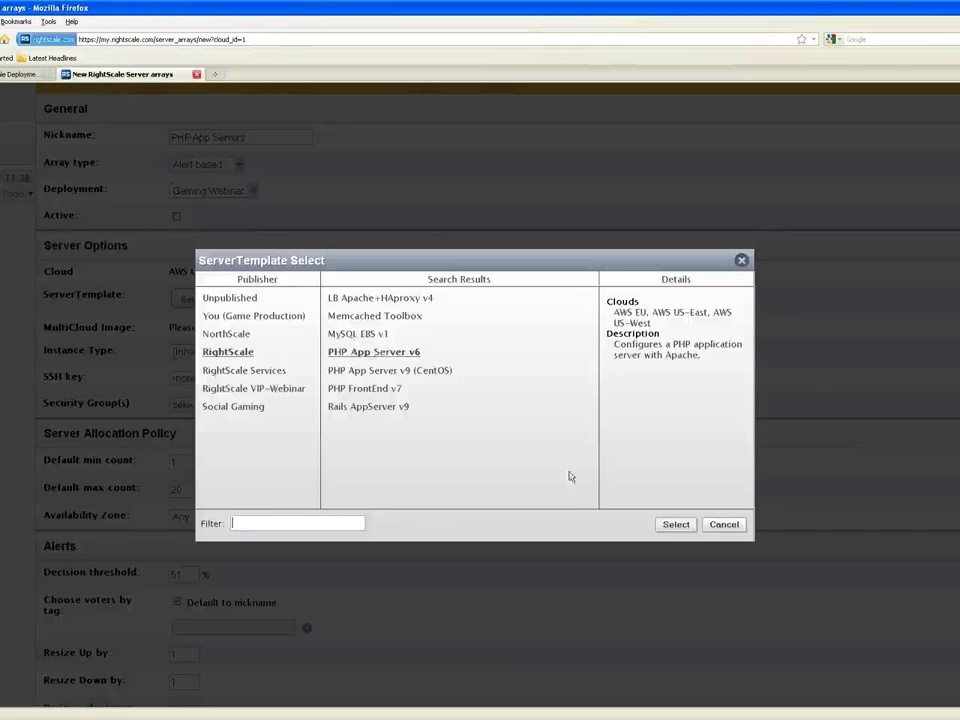
pyautogui.click(672, 525)
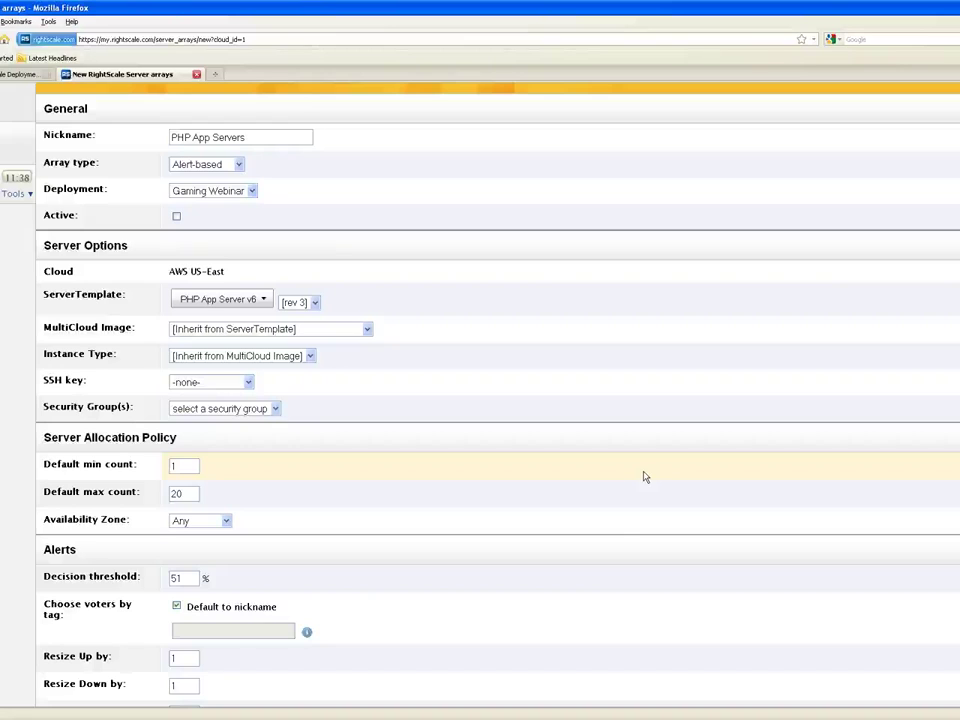
# Set the array's SSH key to default-EC2-US and add the default security group.
pyautogui.scroll(-2, 557, 448)
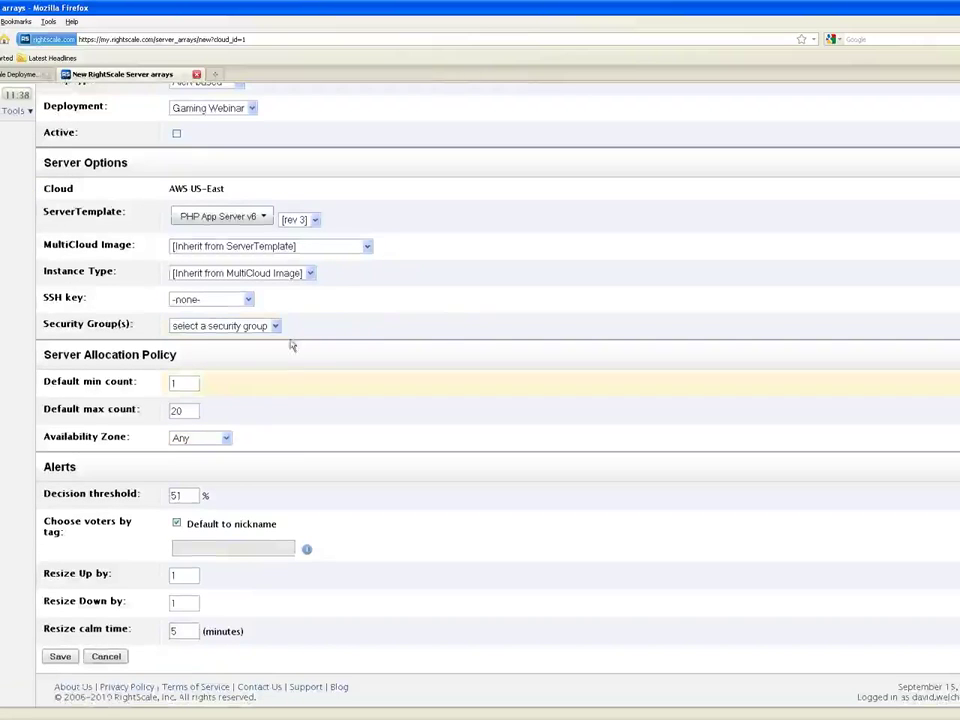
pyautogui.click(206, 304)
pyautogui.click(206, 323)
pyautogui.click(199, 327)
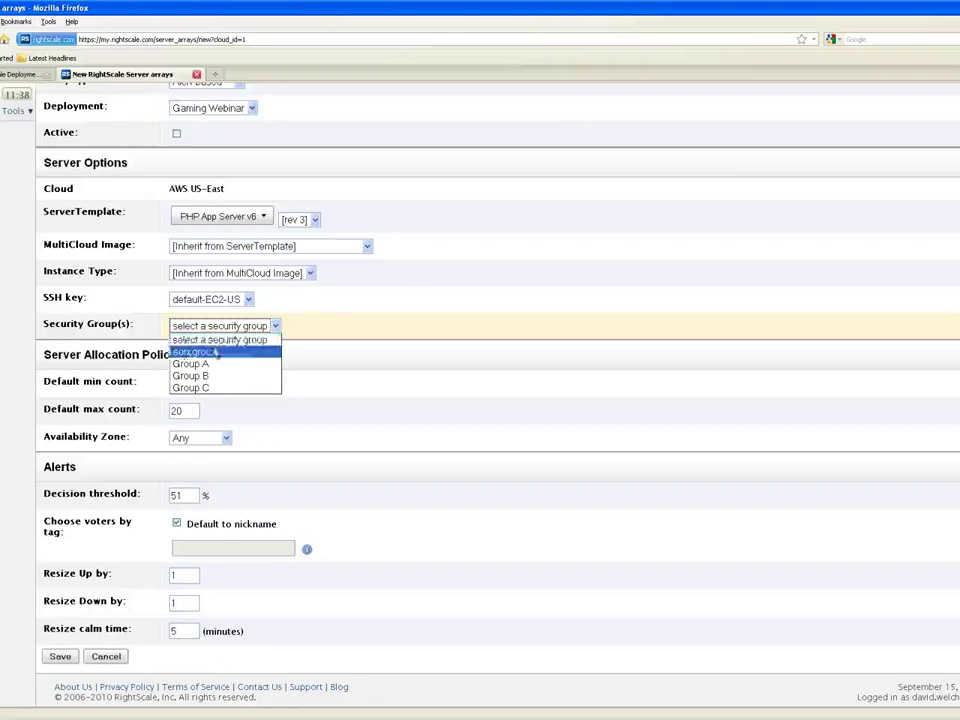
pyautogui.click(192, 352)
pyautogui.scroll(-1, 276, 380)
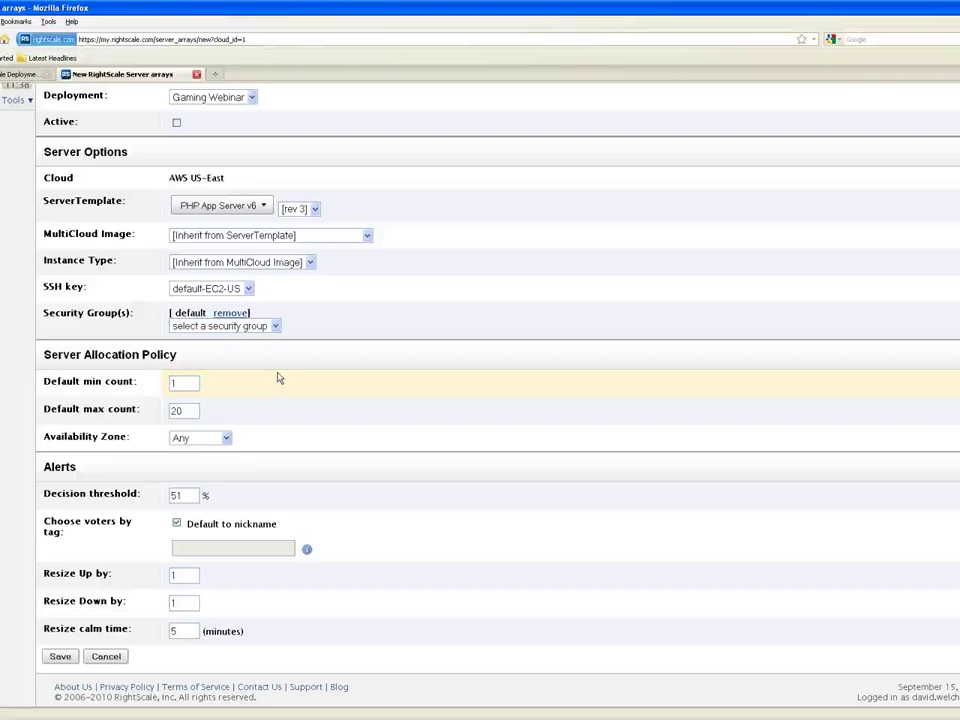
# Choose Any as the availability zone and save the PHP App Servers array.
pyautogui.click(205, 438)
pyautogui.click(198, 449)
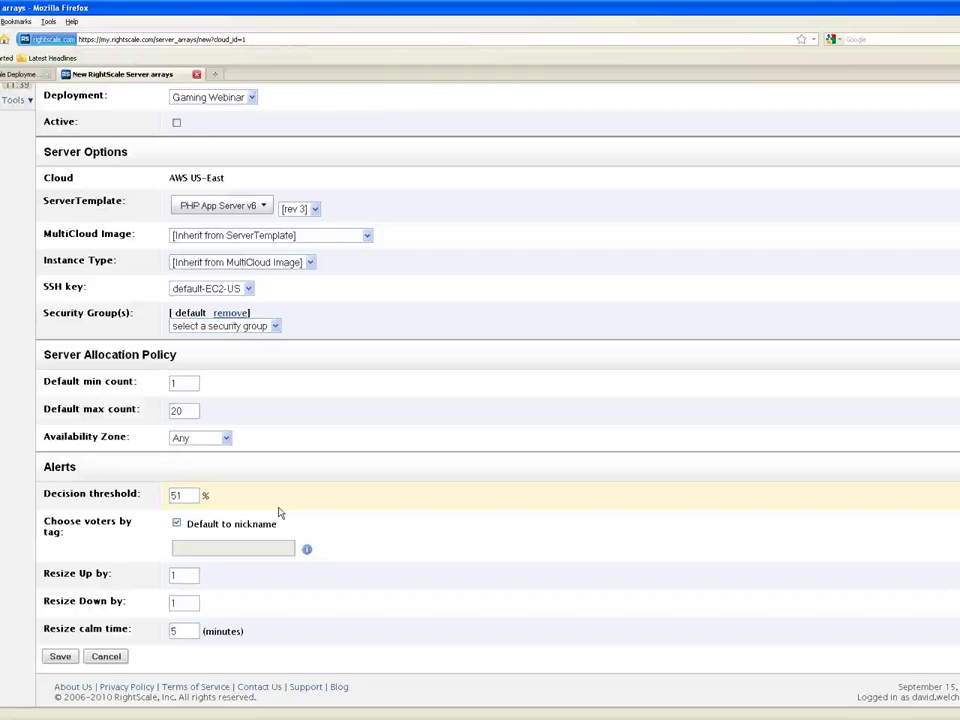
pyautogui.click(60, 657)
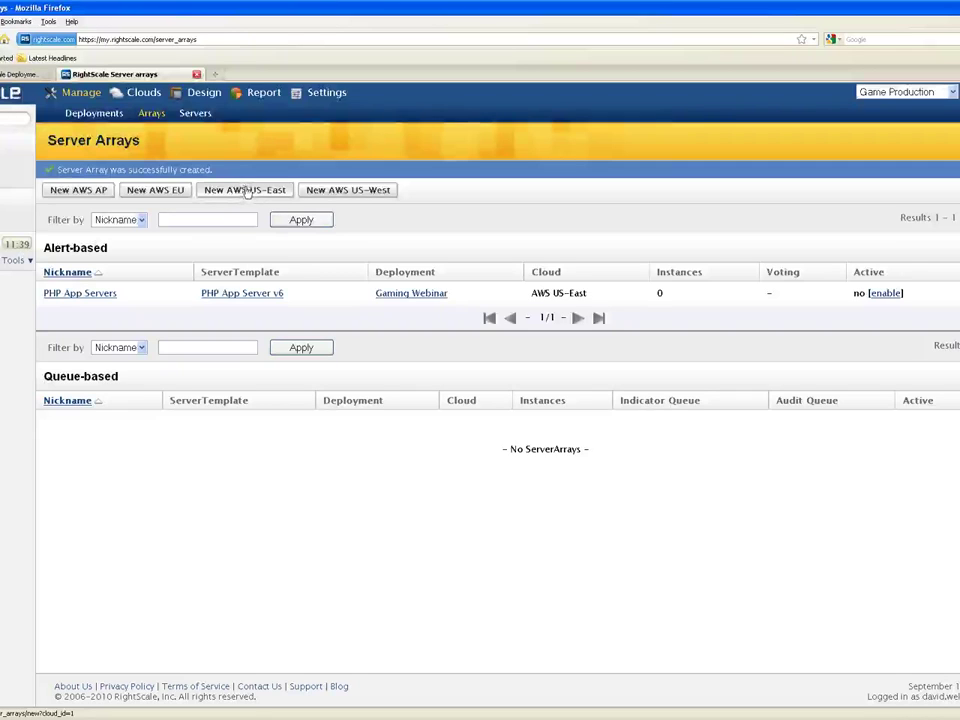
# Start another AWS US-East server array nicknamed "Membase Servers" and assign it to the Gaming Webinar deployment.
pyautogui.click(246, 191)
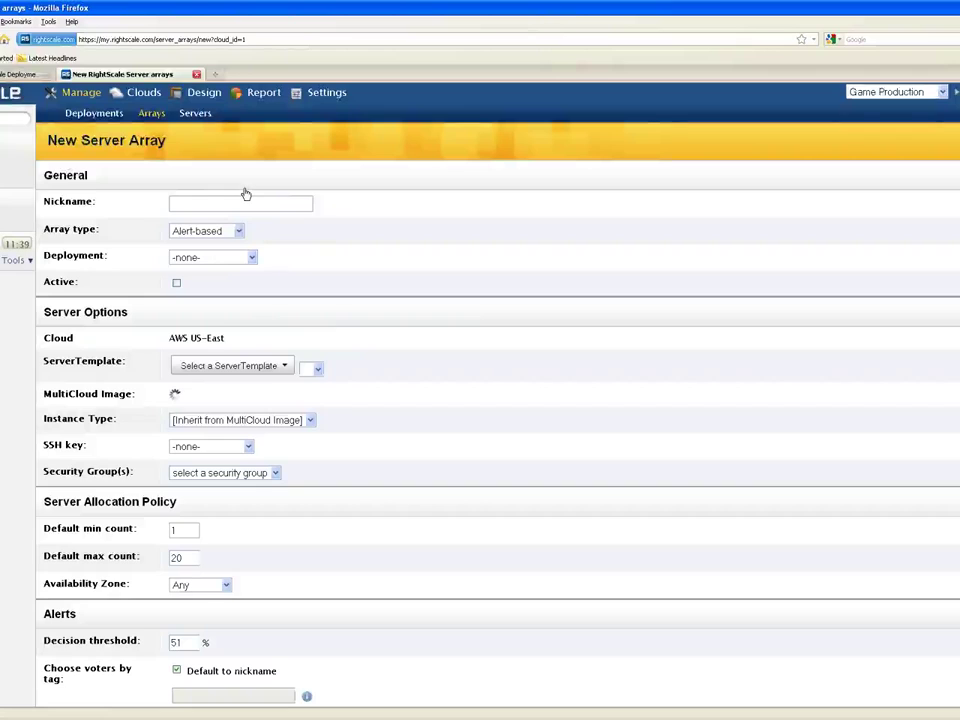
pyautogui.click(185, 204)
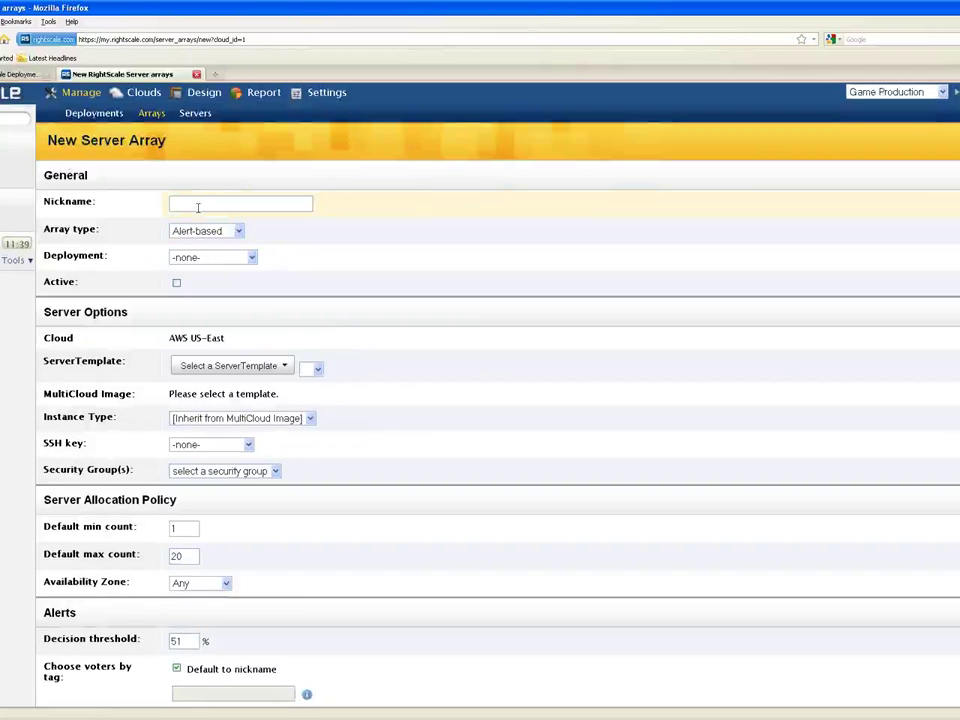
pyautogui.write('Mem')
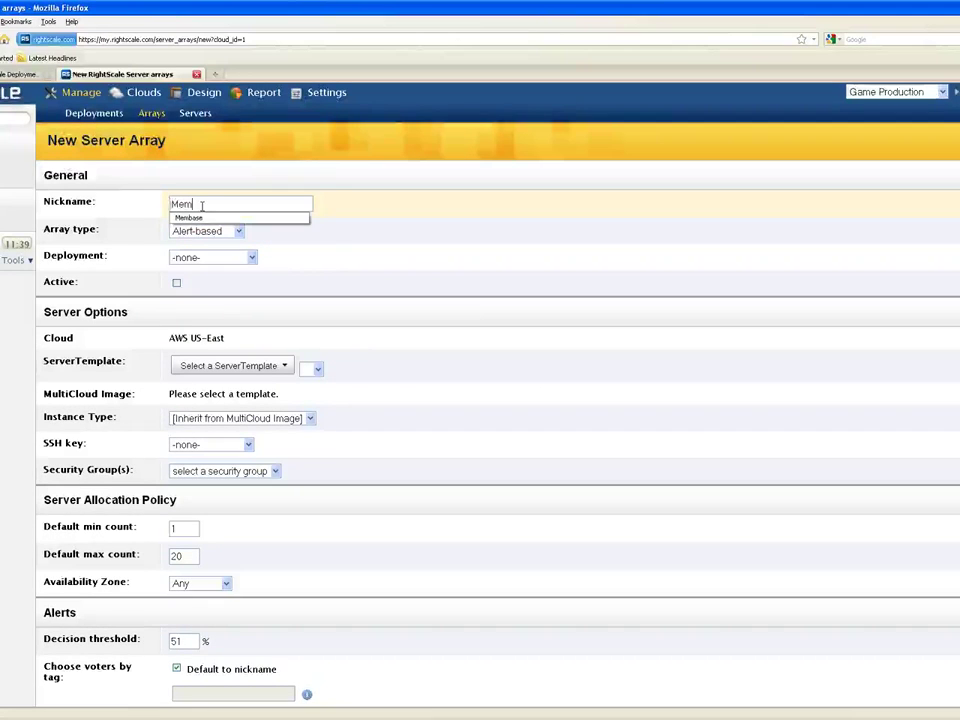
pyautogui.write('base Servers')
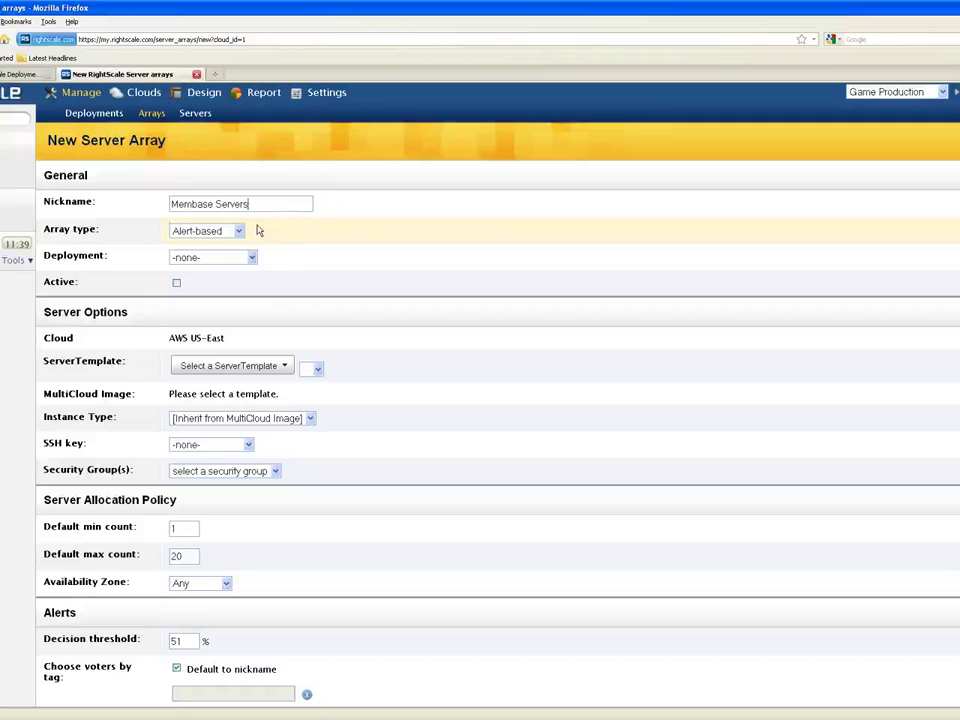
pyautogui.click(250, 258)
pyautogui.click(232, 295)
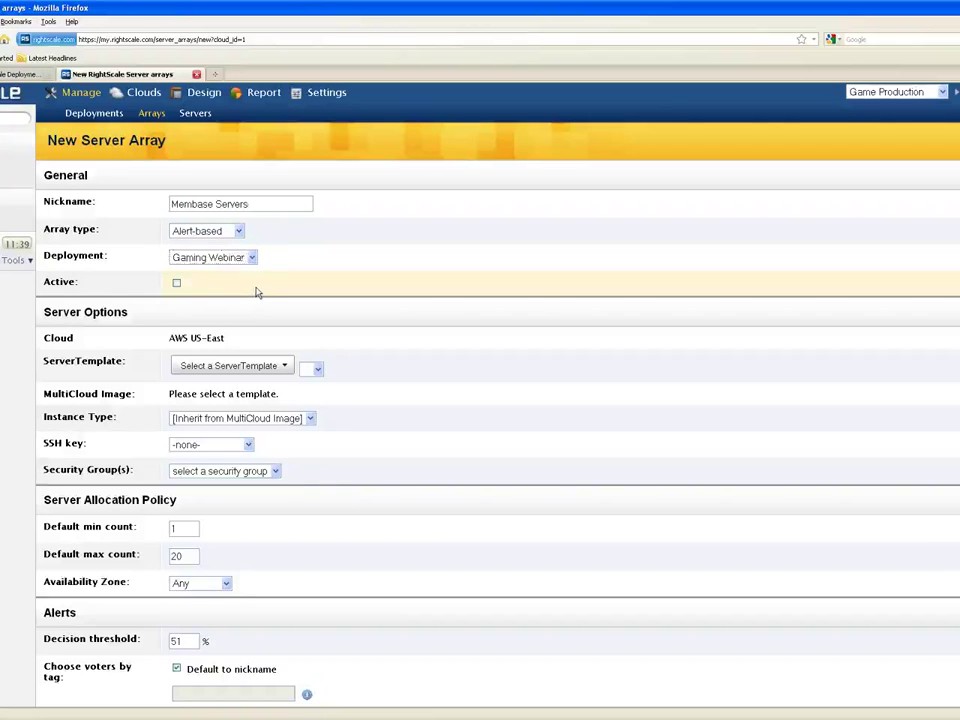
# Choose NorthScale's "NorthScale Membase (w/ EBS)" as the ServerTemplate for the Membase array.
pyautogui.click(242, 365)
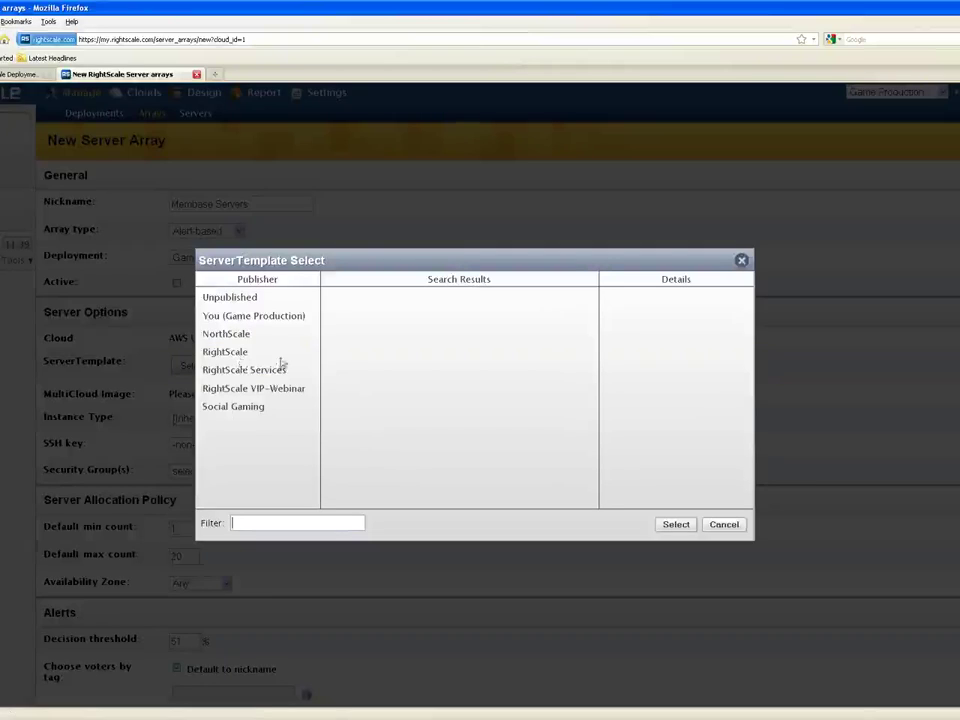
pyautogui.click(229, 334)
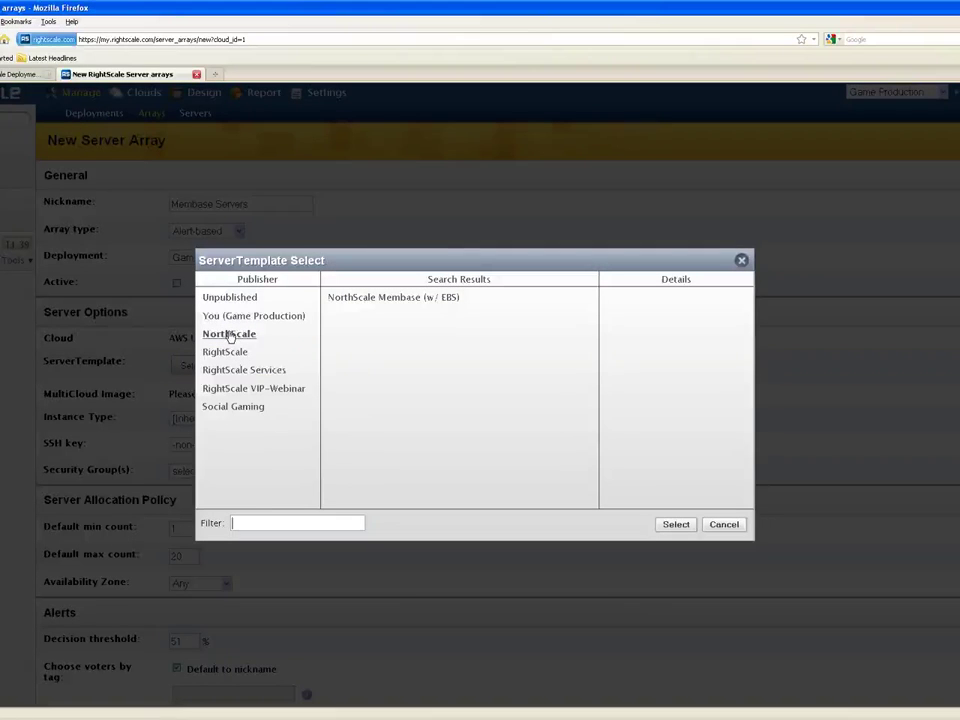
pyautogui.click(400, 298)
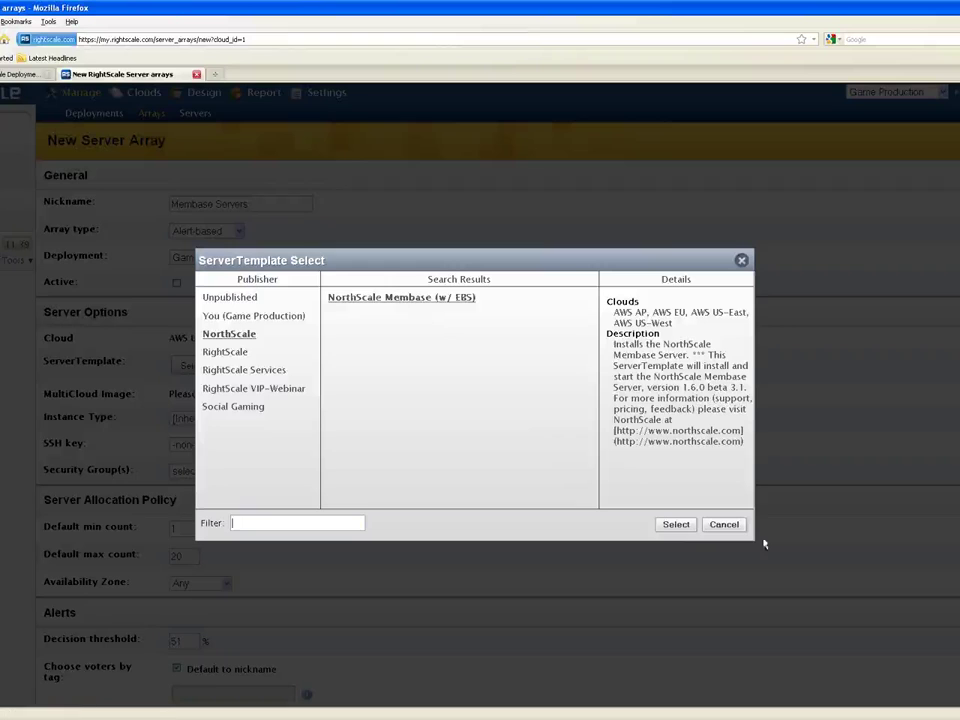
pyautogui.click(675, 525)
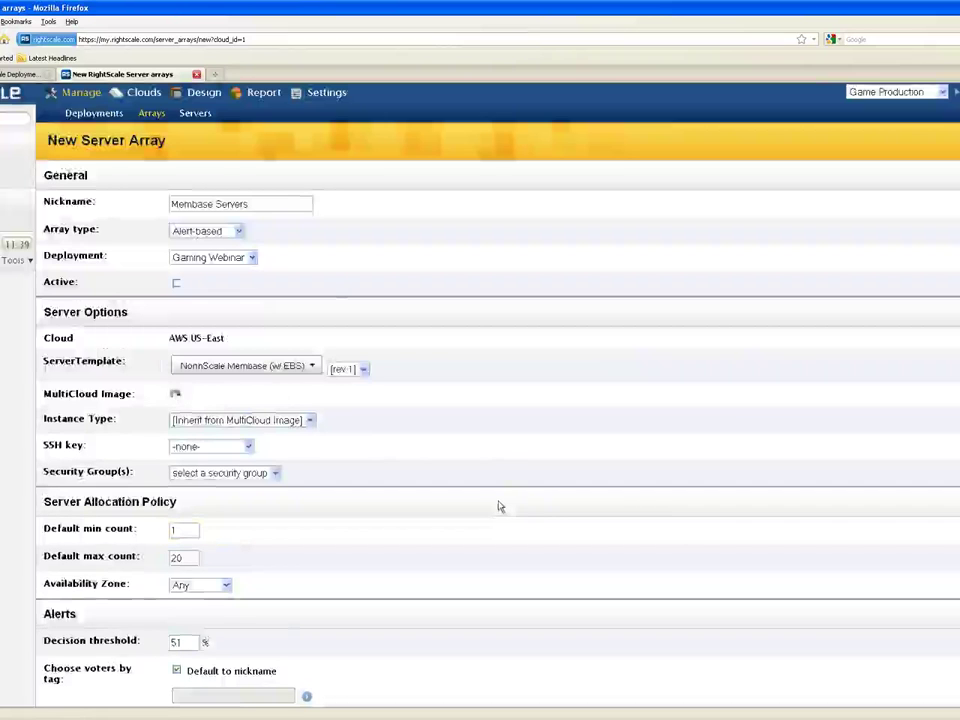
# Give the Membase Servers array the default-EC2-US SSH key and the default security group, and save it.
pyautogui.scroll(-3, 499, 508)
pyautogui.click(248, 300)
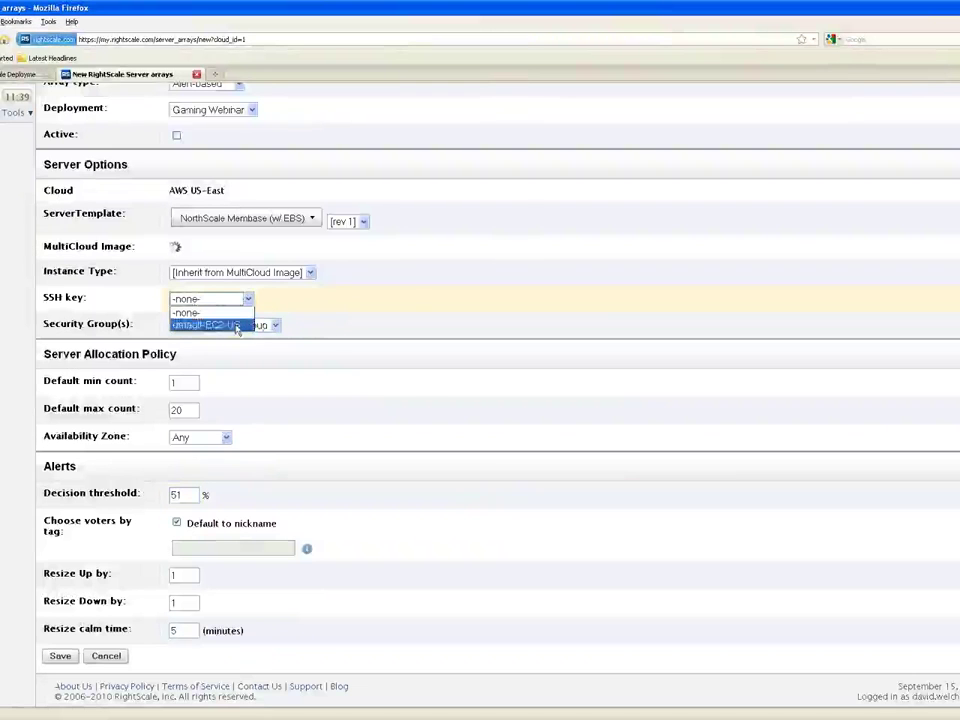
pyautogui.click(238, 325)
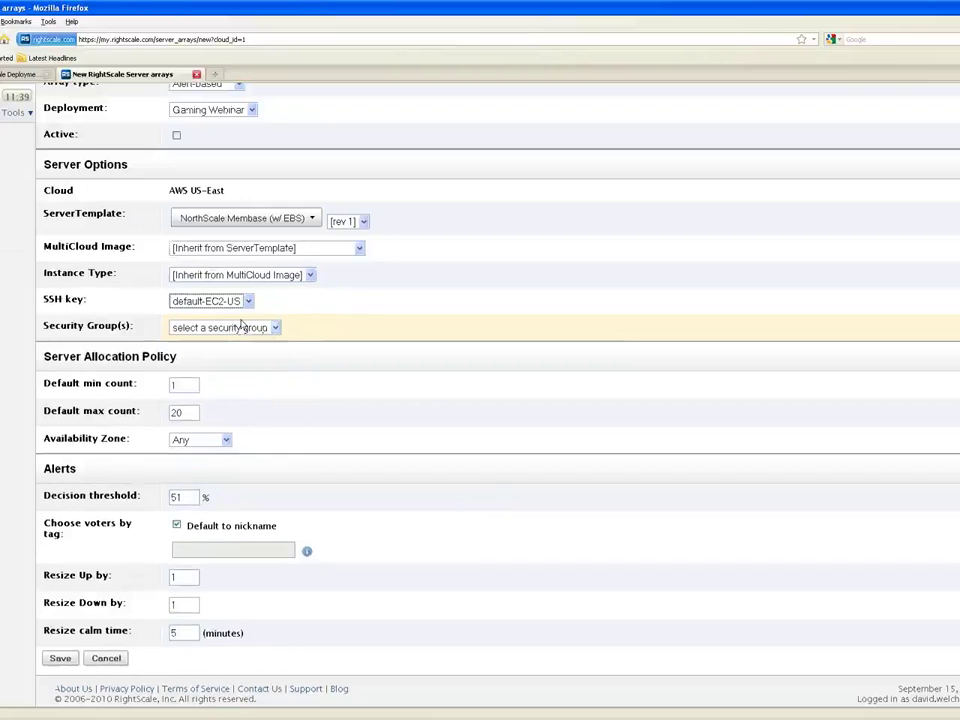
pyautogui.click(225, 328)
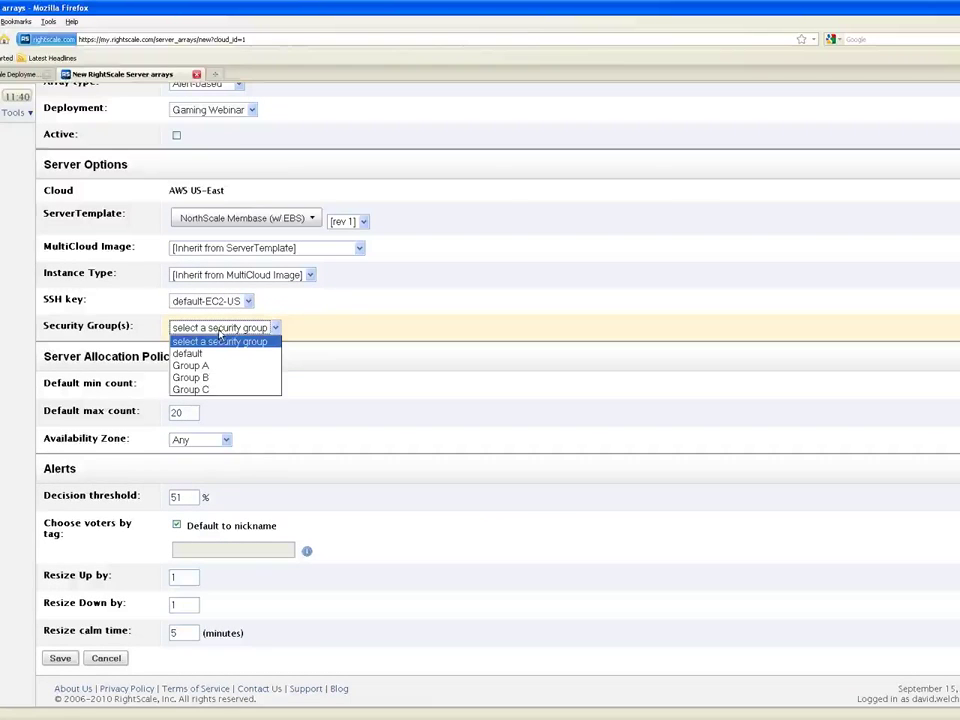
pyautogui.click(204, 354)
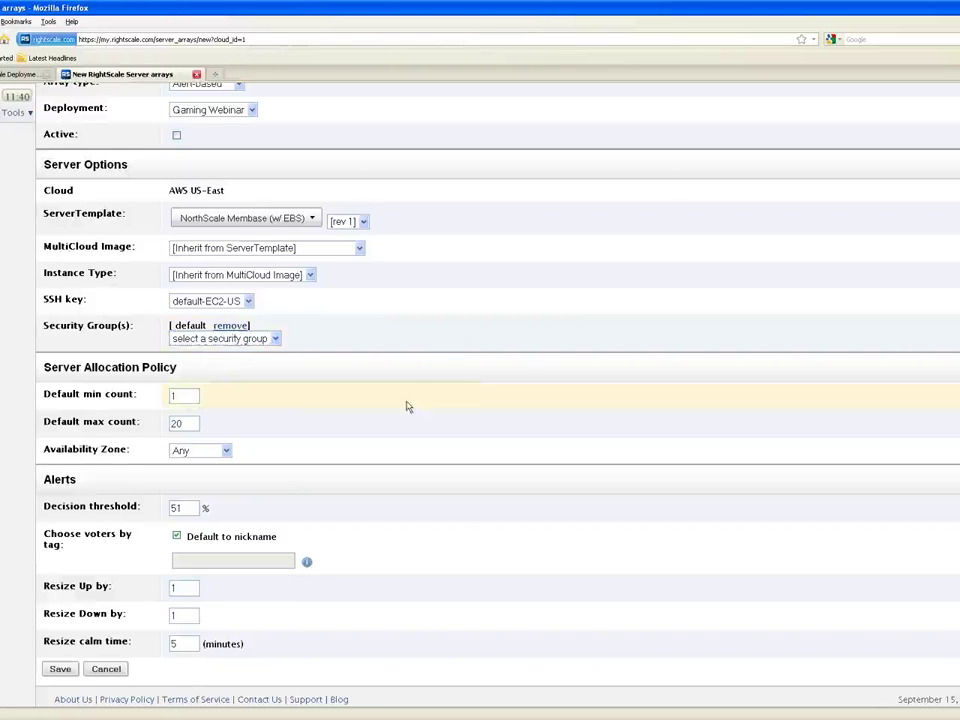
pyautogui.scroll(-1, 390, 412)
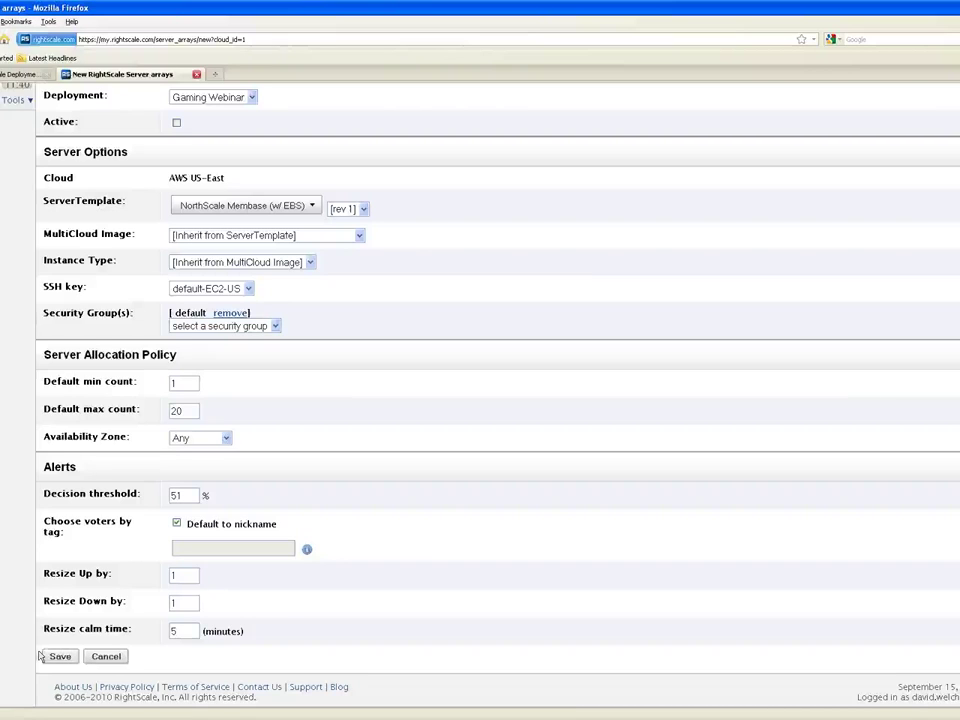
pyautogui.click(48, 656)
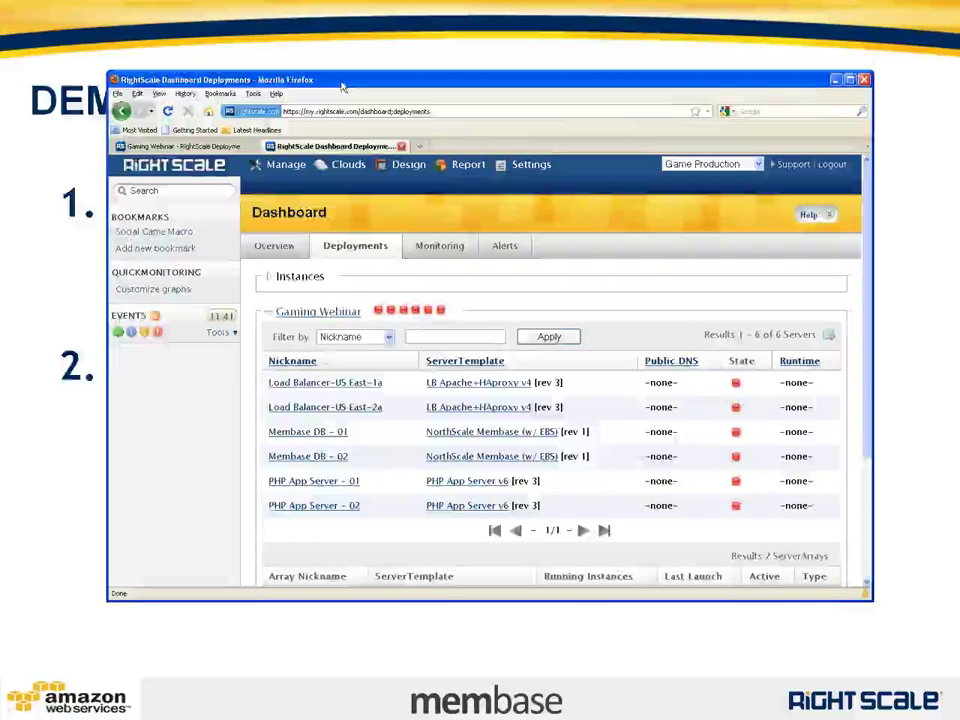
pyautogui.hotkey('alt', 'Tab')
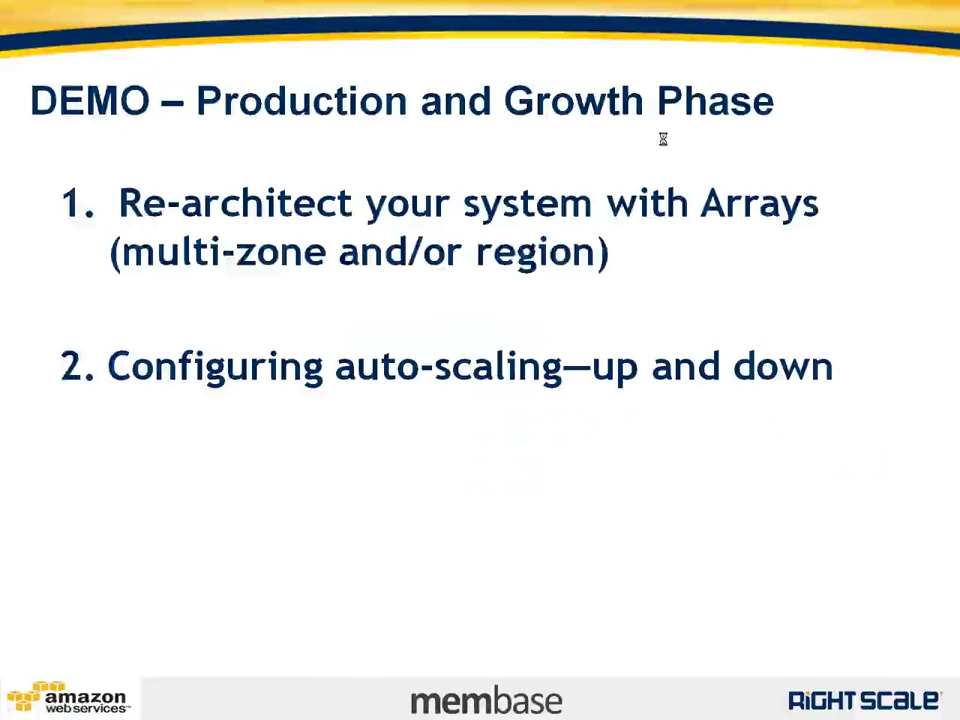
pyautogui.press('Right')
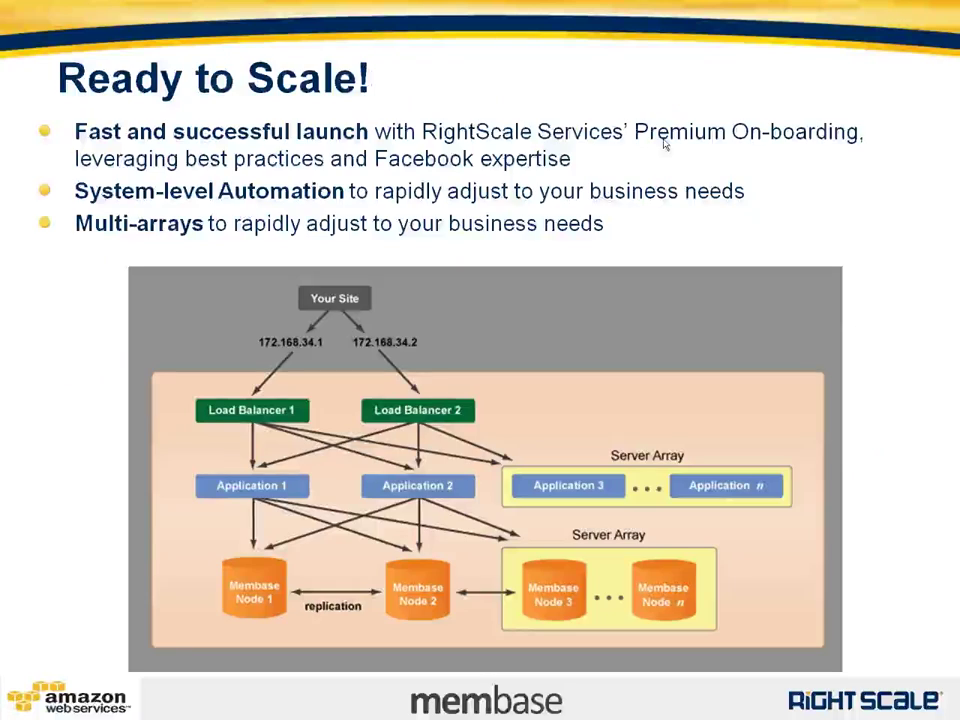
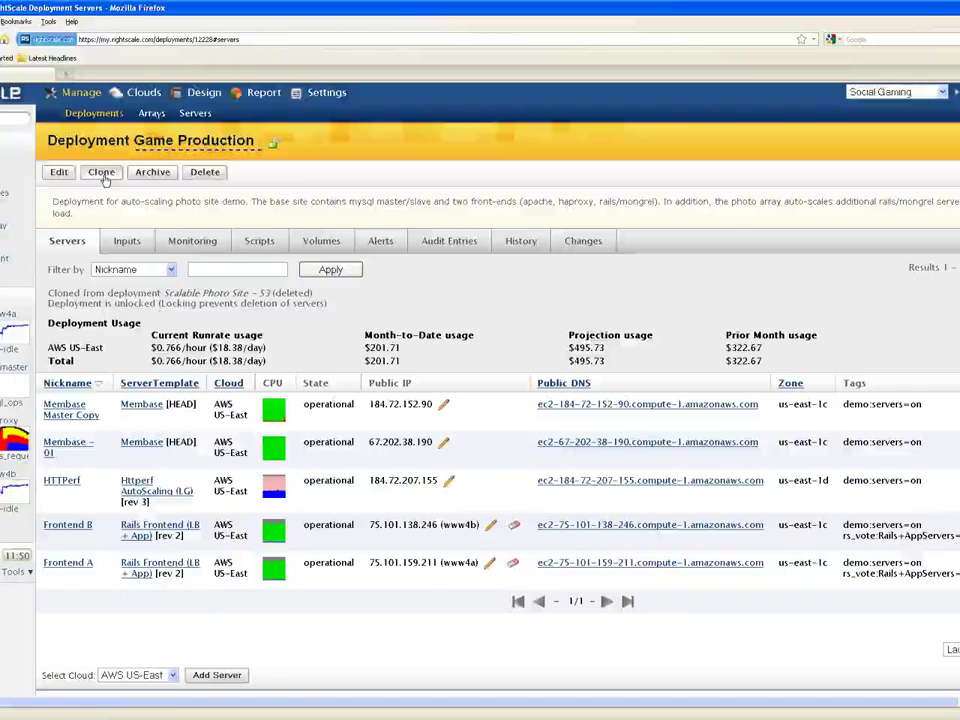
# Clone the Game Production deployment in the Social Gaming account.
pyautogui.click(101, 173)
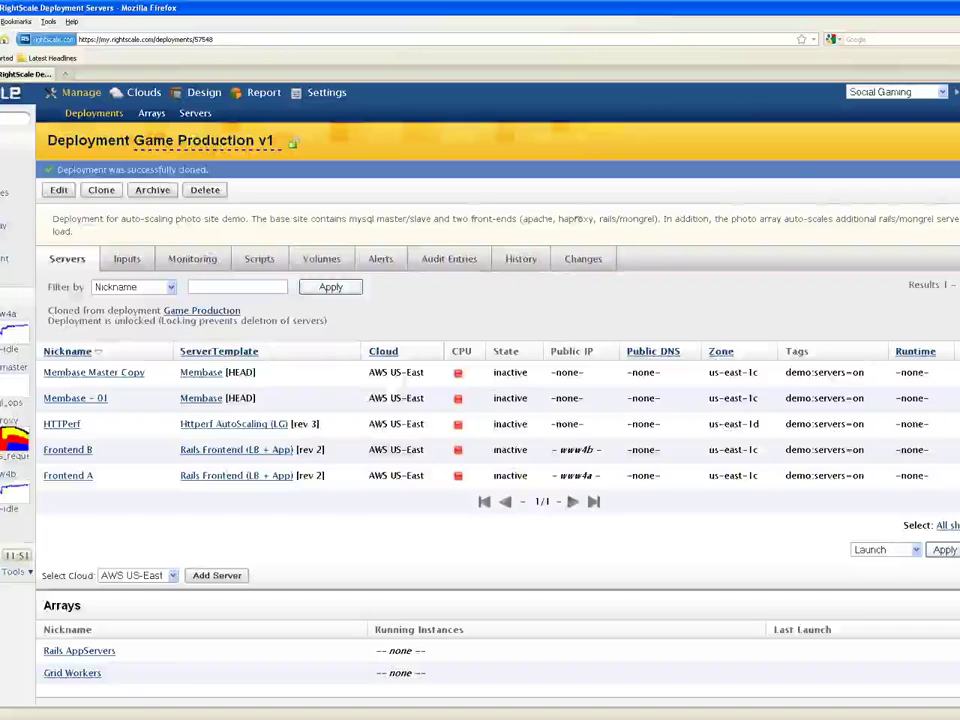
# Switch to the Game Production account and create a new macro from the Gaming Webinar deployment.
pyautogui.click(895, 93)
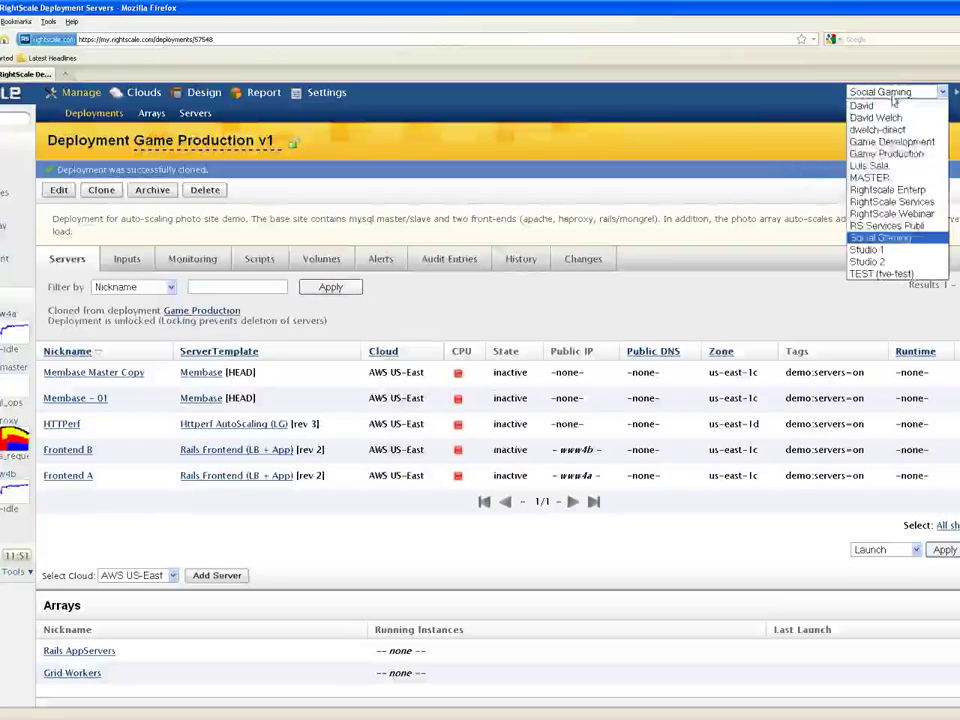
pyautogui.click(887, 154)
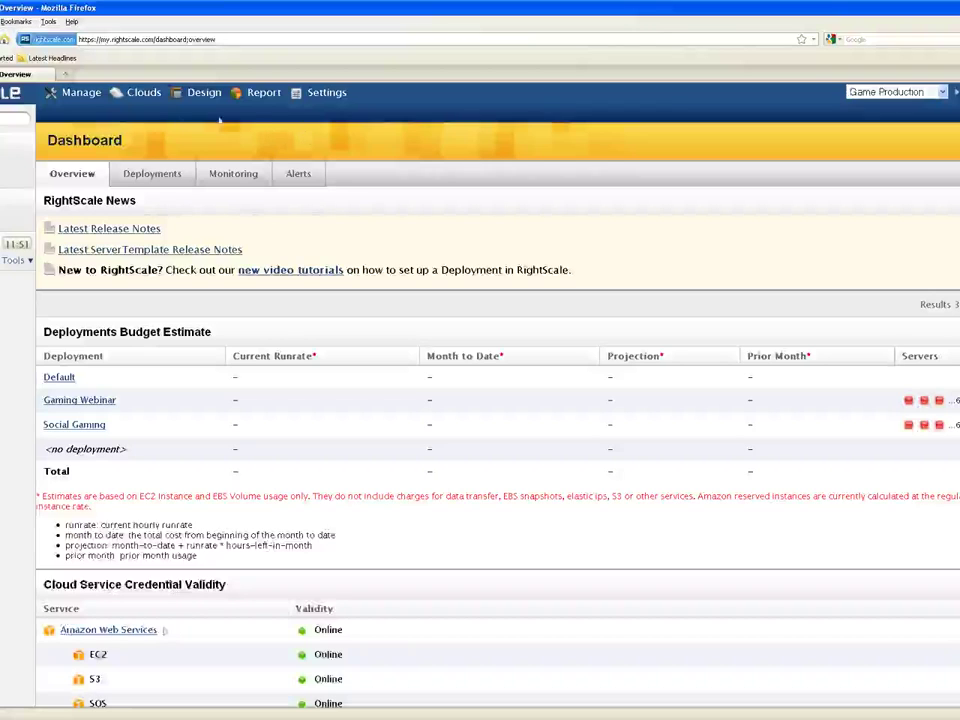
pyautogui.moveTo(203, 92)
pyautogui.moveTo(377, 113)
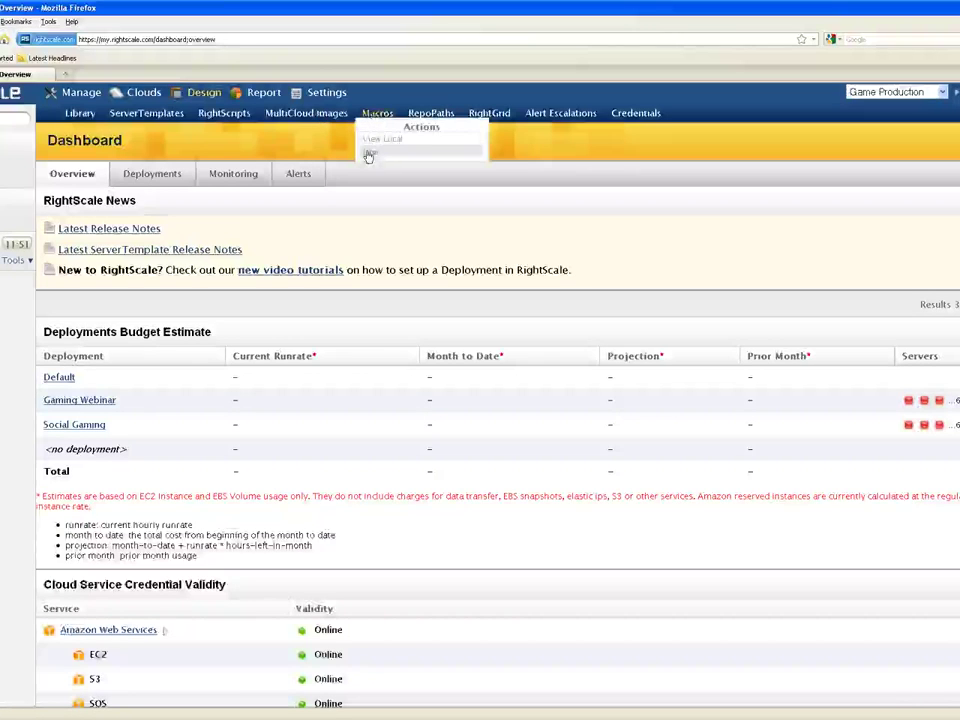
pyautogui.click(370, 153)
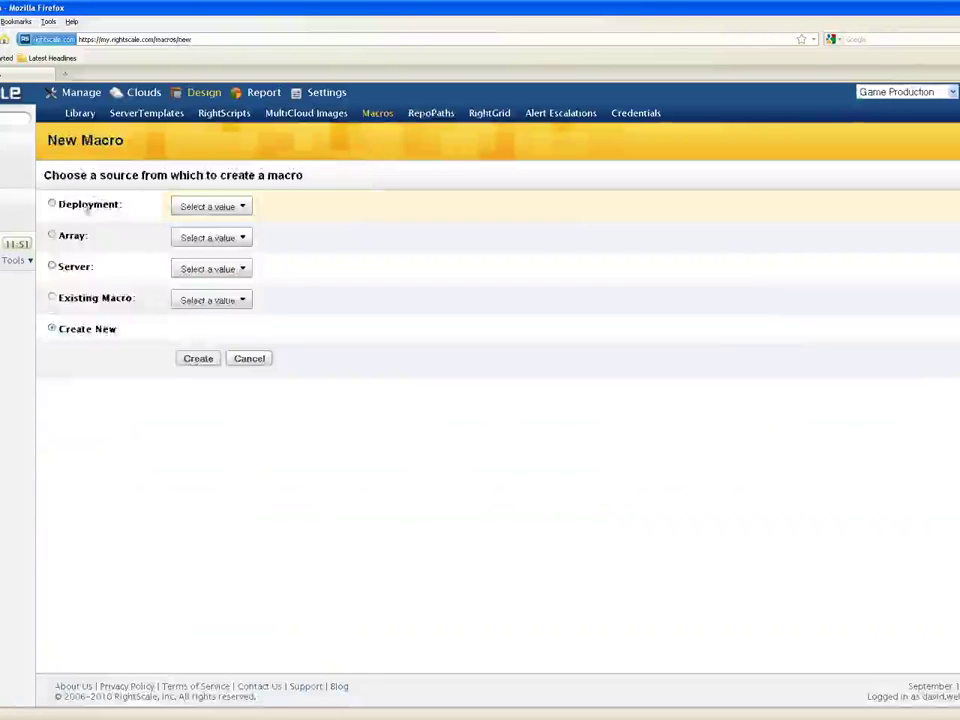
pyautogui.click(53, 204)
pyautogui.click(234, 206)
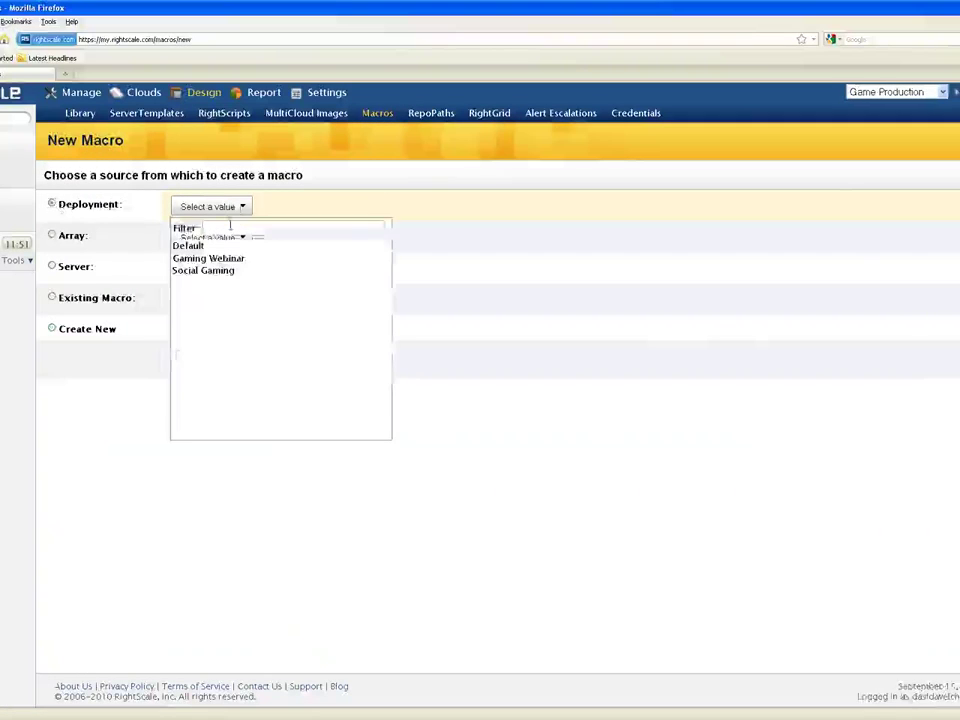
pyautogui.click(220, 258)
pyautogui.click(198, 358)
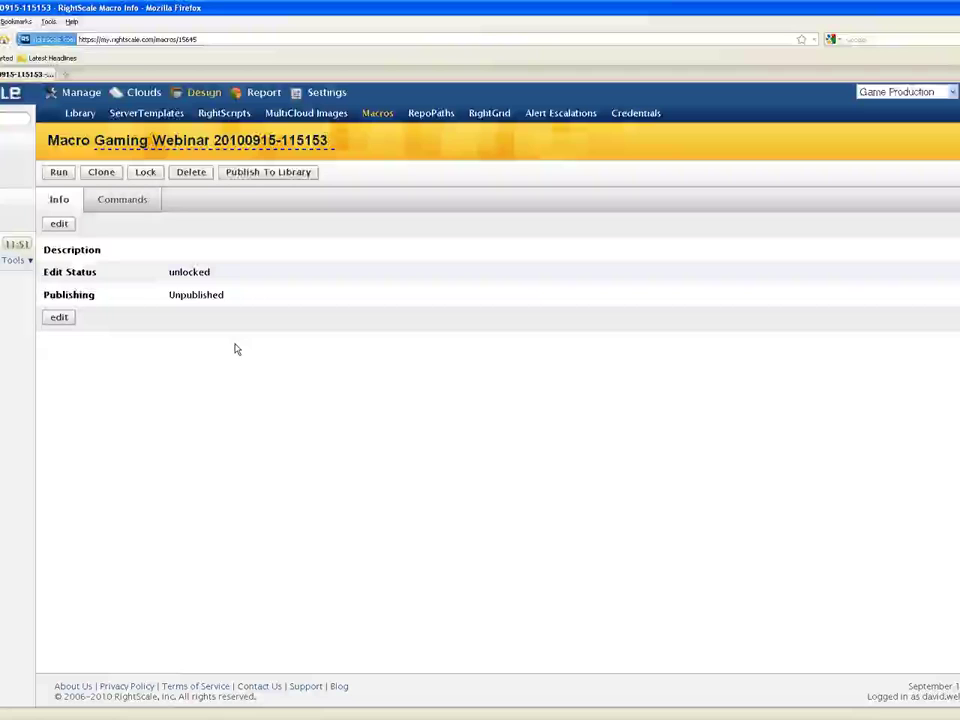
# Start publishing the Gaming Webinar macro as privately shared, with Game Studios as the account group.
pyautogui.click(238, 175)
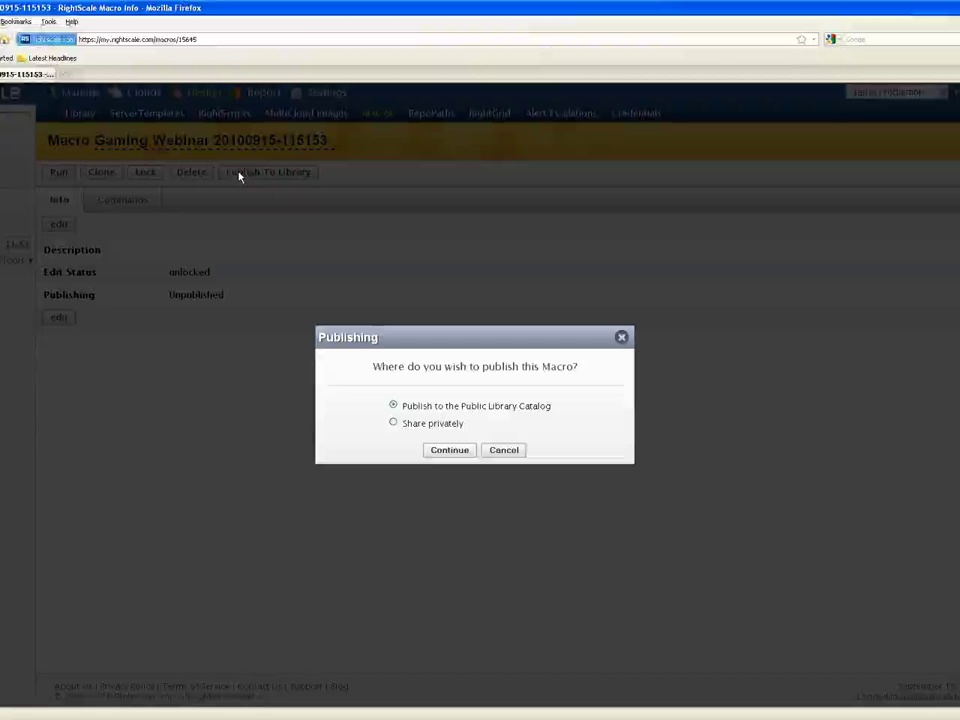
pyautogui.click(393, 424)
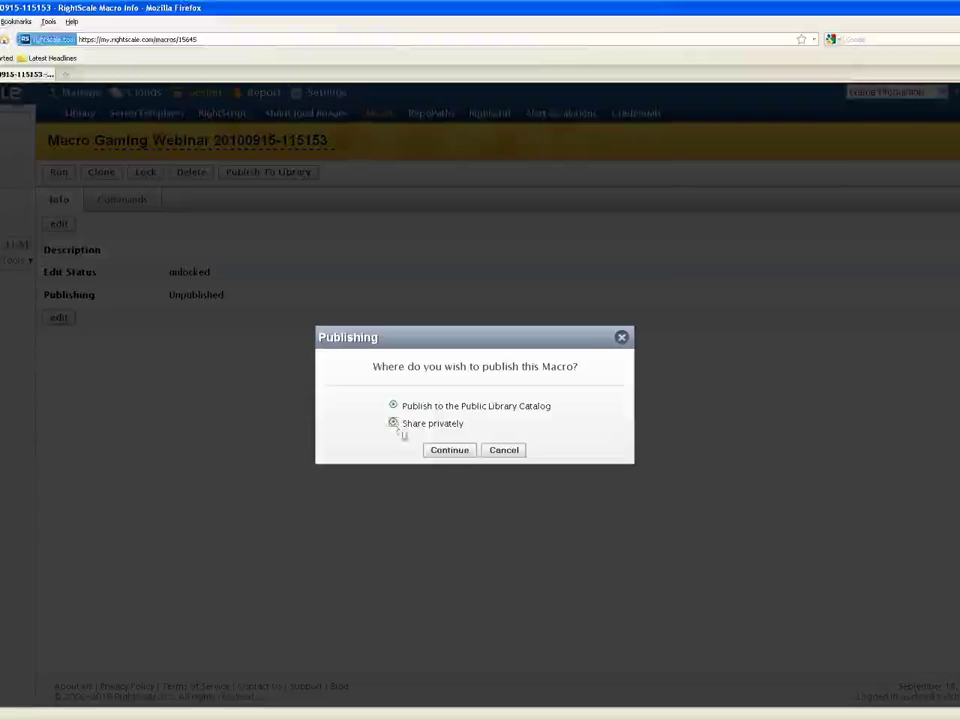
pyautogui.click(447, 448)
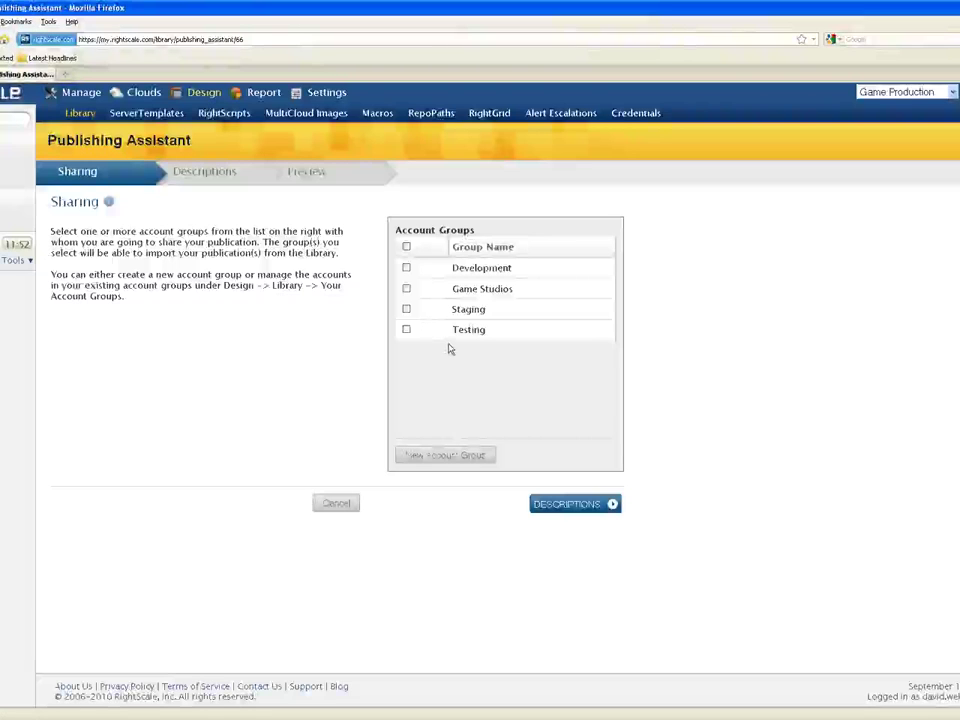
pyautogui.click(406, 289)
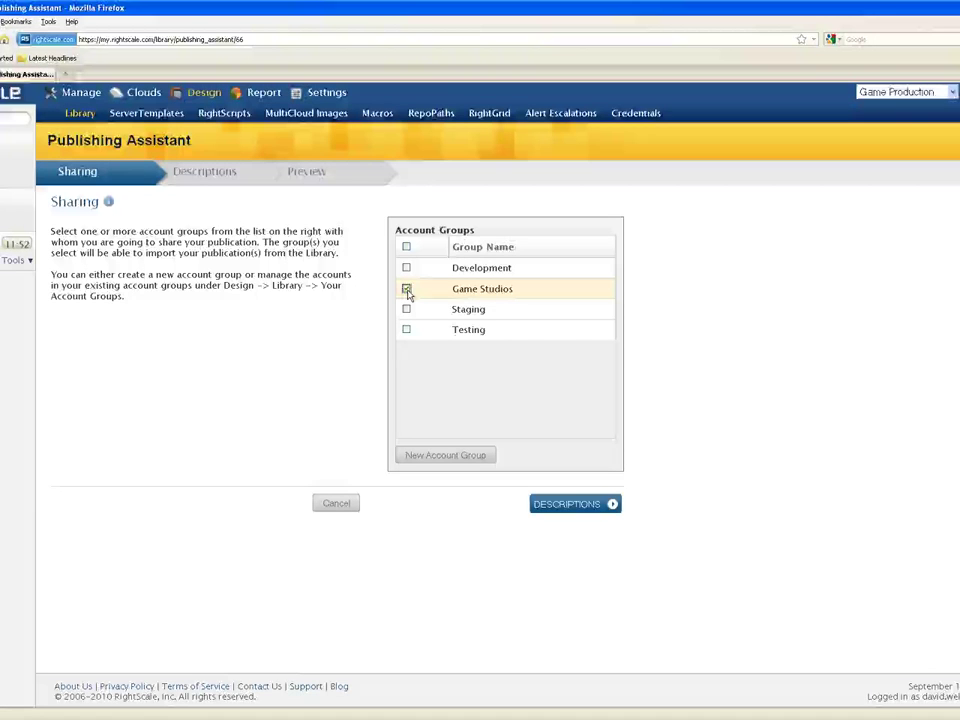
pyautogui.click(583, 506)
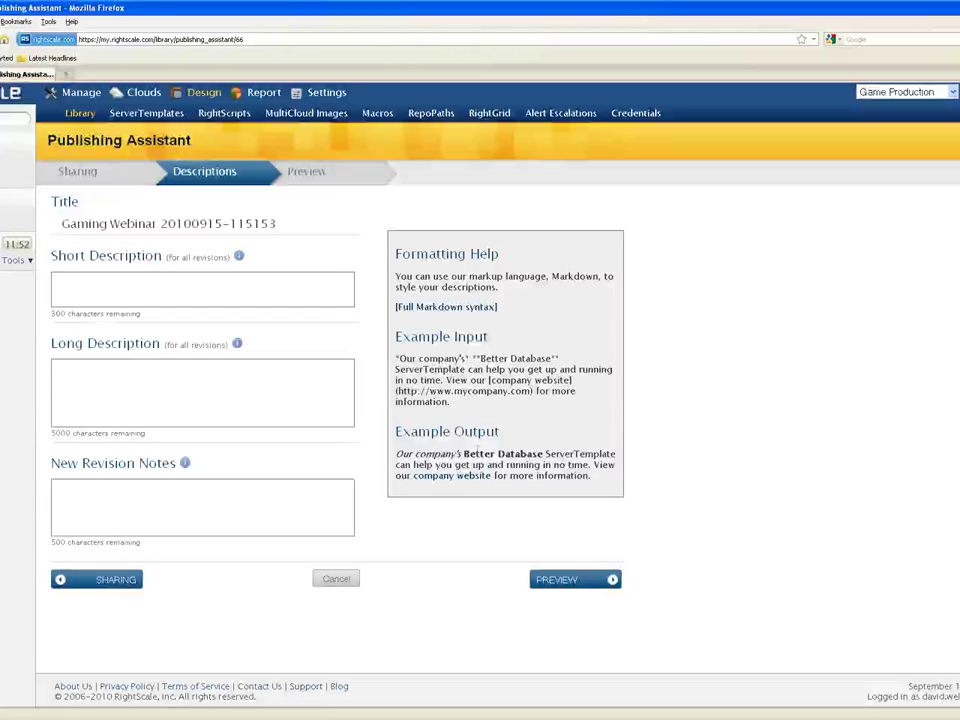
# Enter "Social Gaming Webinar" as both the short and the long description of the macro publication.
pyautogui.click(92, 282)
pyautogui.write('Social Ga')
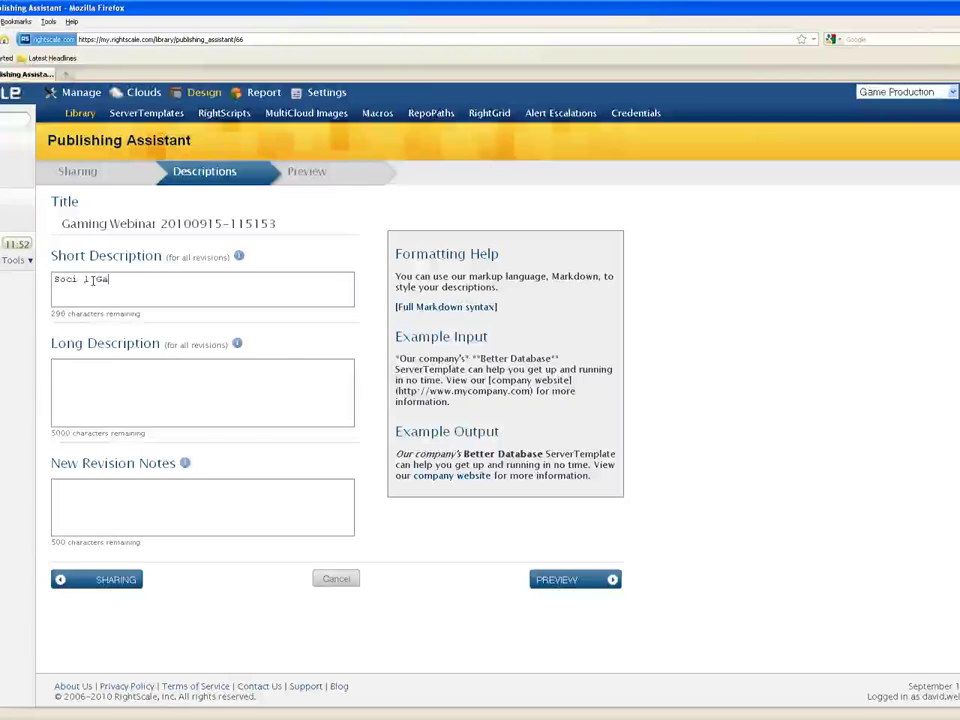
pyautogui.write('mi')
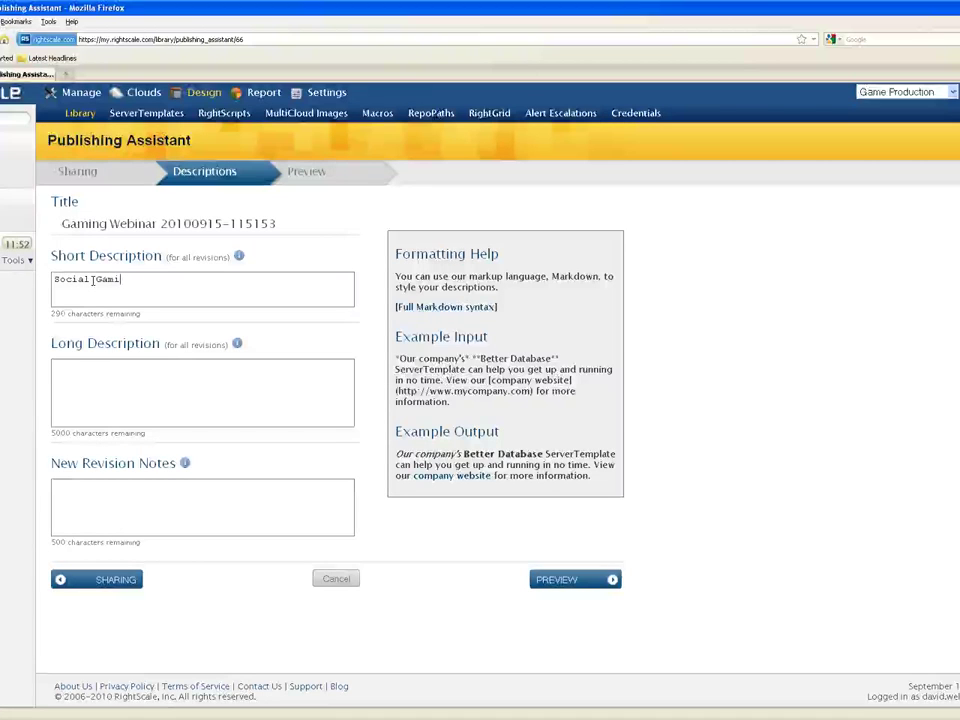
pyautogui.write('ng Webinar')
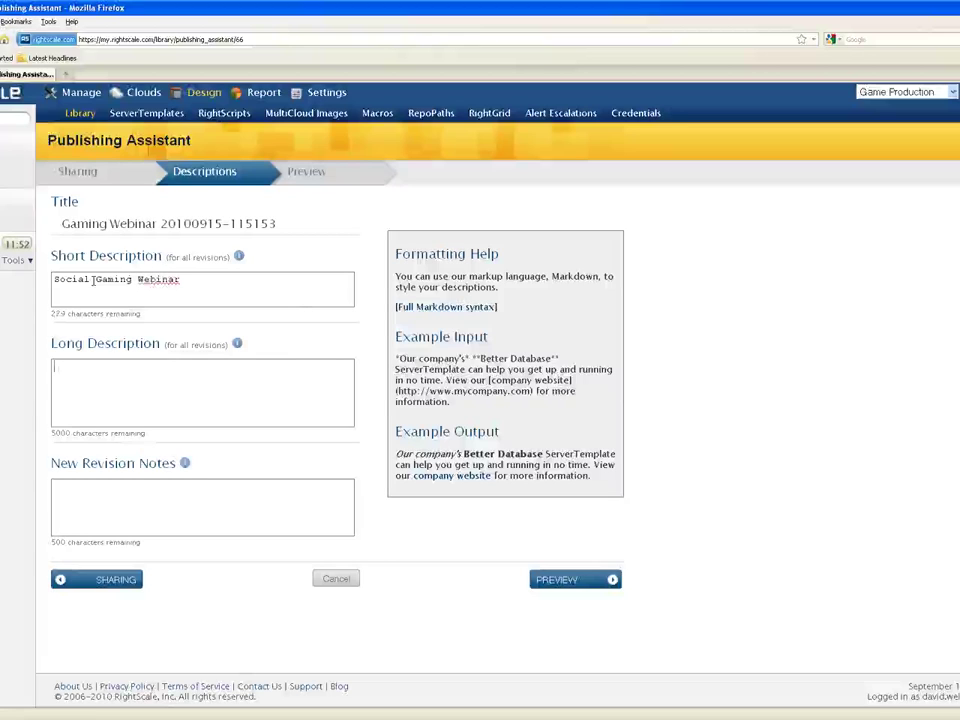
pyautogui.moveTo(285, 296); pyautogui.dragTo(57, 280)
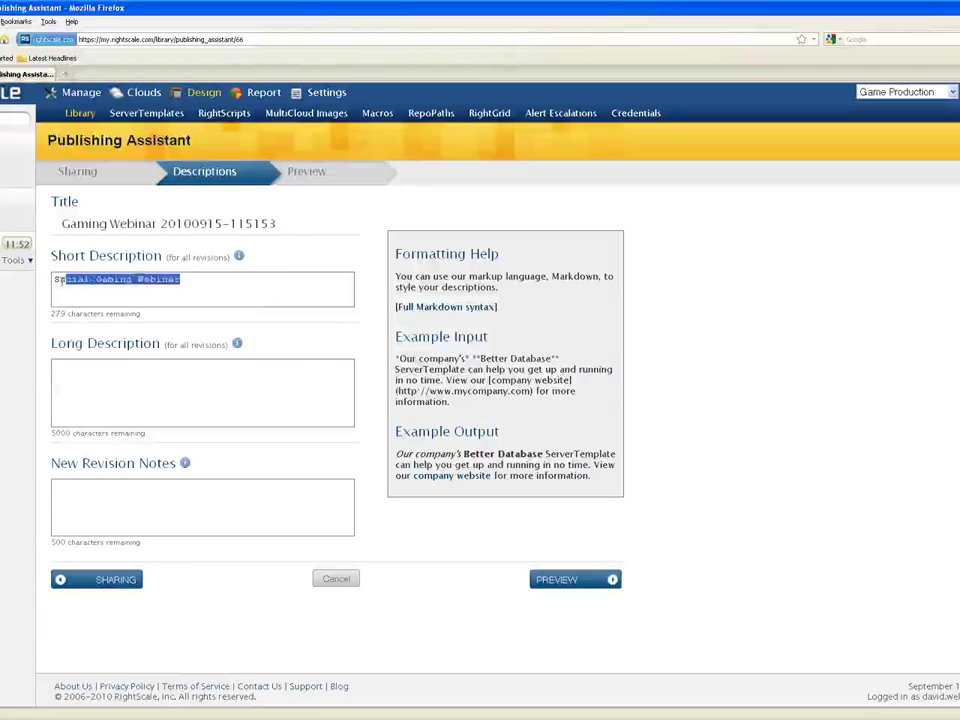
pyautogui.click(92, 400)
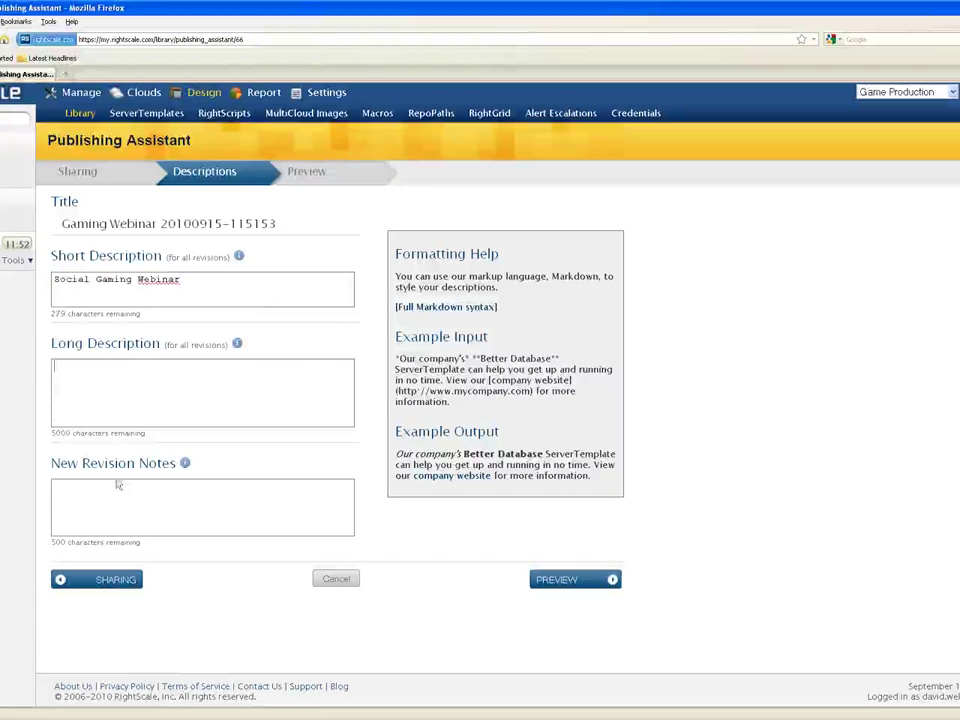
pyautogui.write('Social Gaming Webinar')
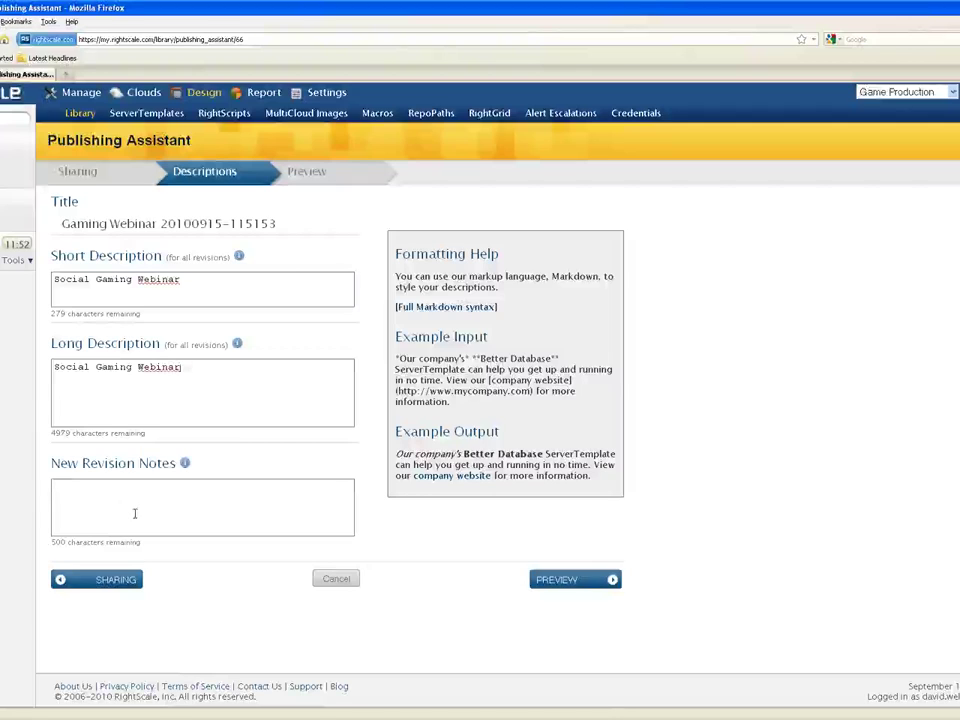
# Add the revision notes "Added multiple arrays" and publish the macro from its preview.
pyautogui.click(134, 513)
pyautogui.write('Added multiple arrays')
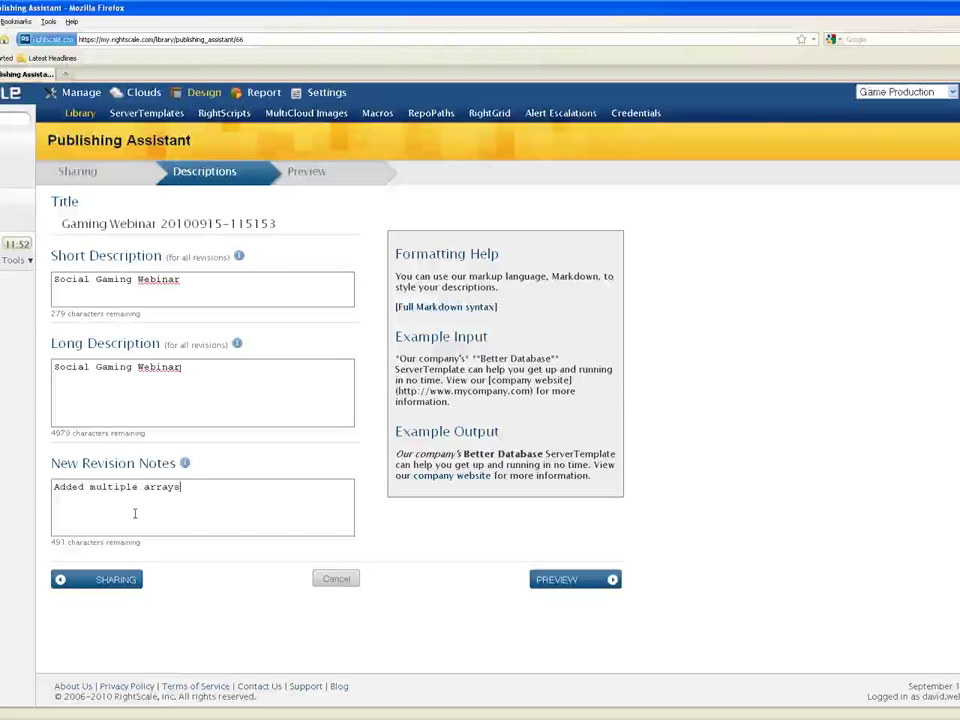
pyautogui.click(551, 584)
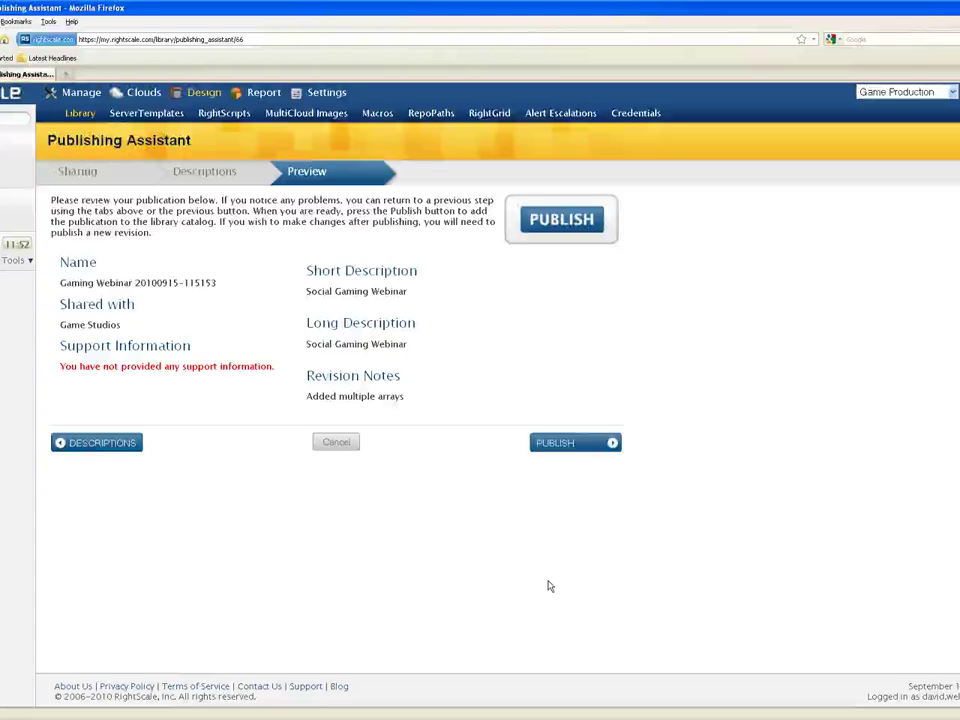
pyautogui.click(551, 221)
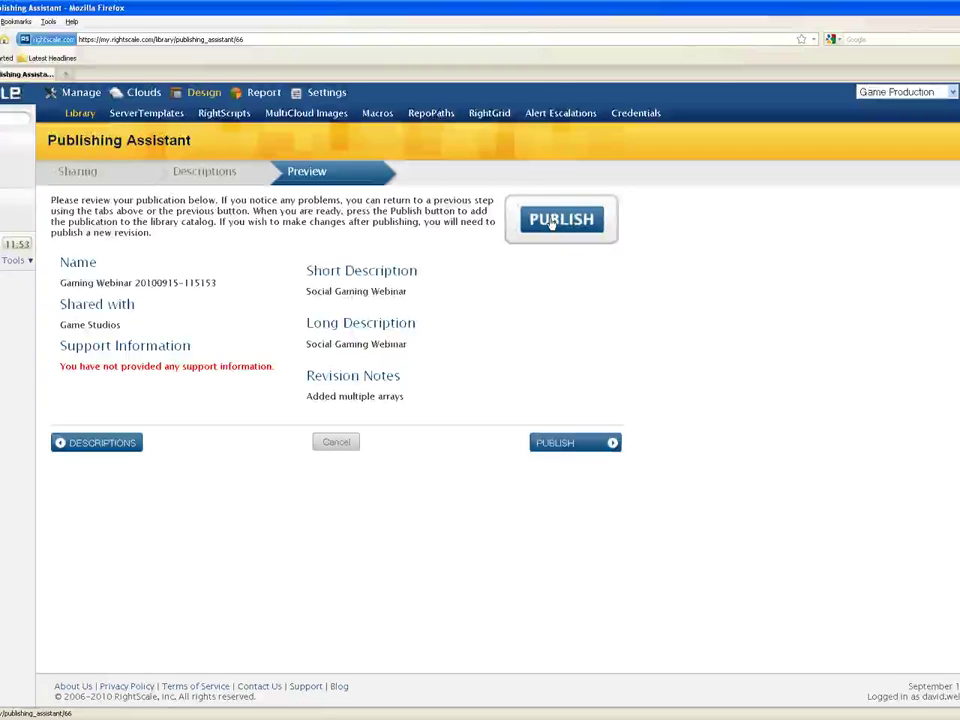
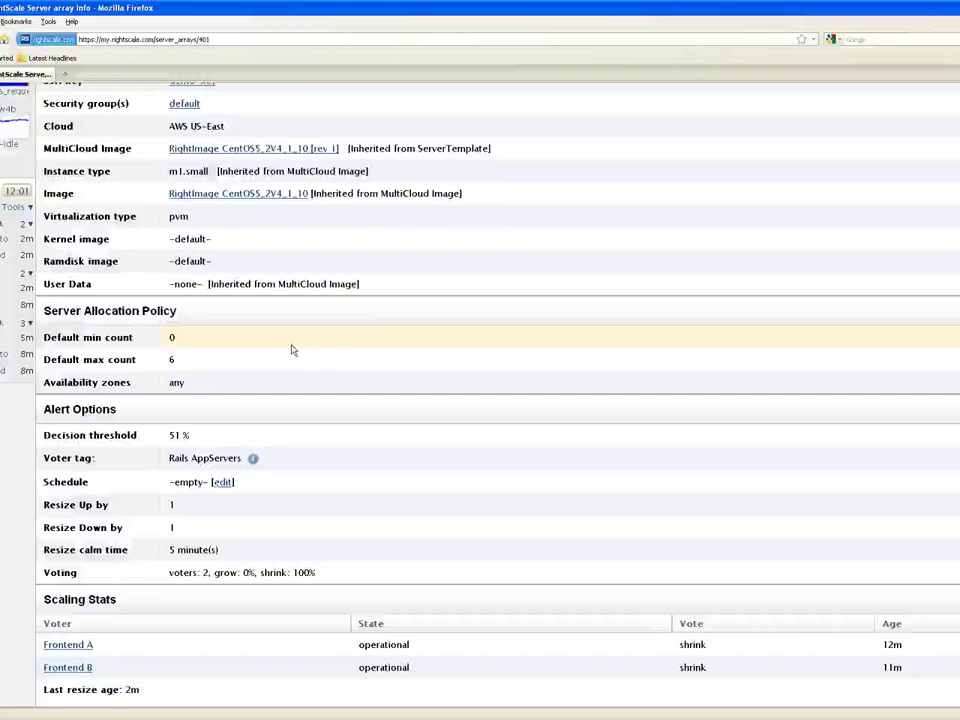
# Examine the decision threshold of the Rails AppServers array and the alert specifications of the Frontend A server.
pyautogui.click(180, 435)
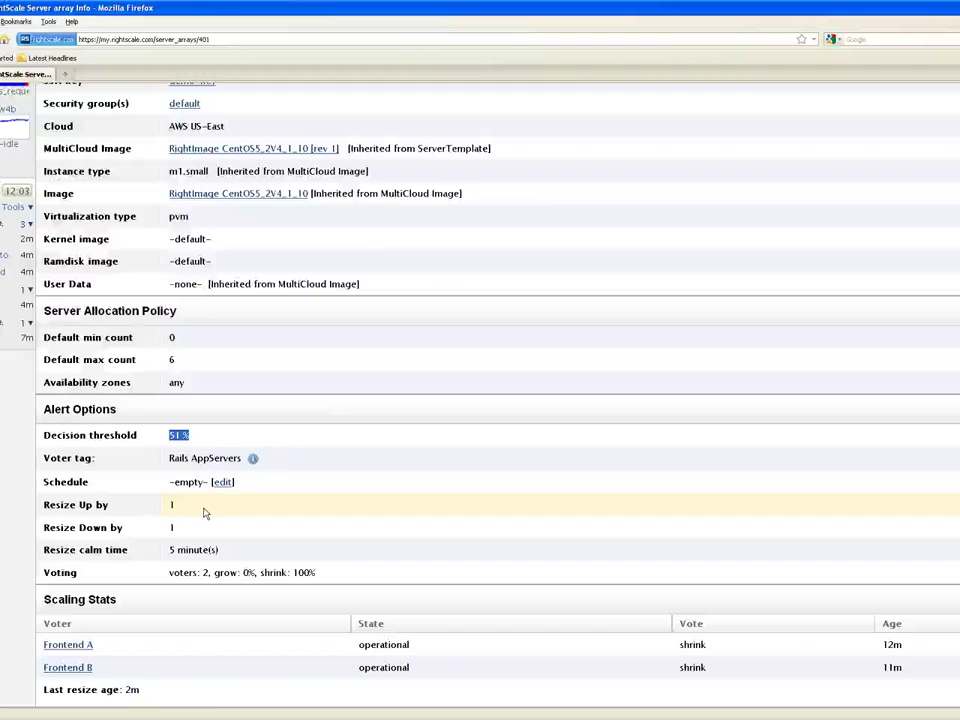
pyautogui.scroll(6, 280, 508)
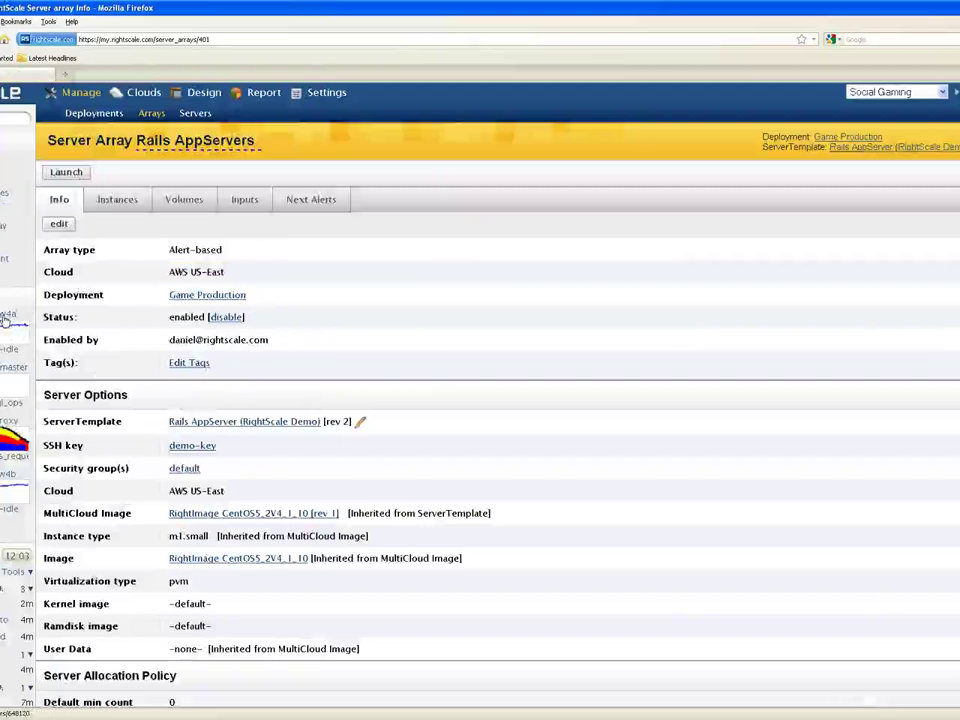
pyautogui.click(5, 318)
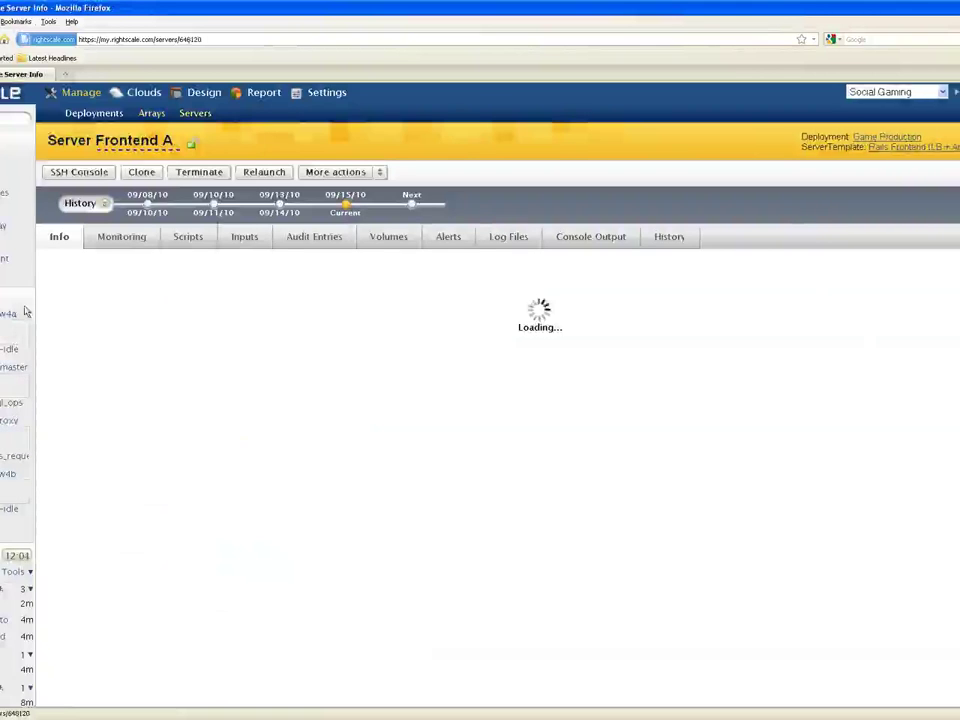
pyautogui.click(449, 236)
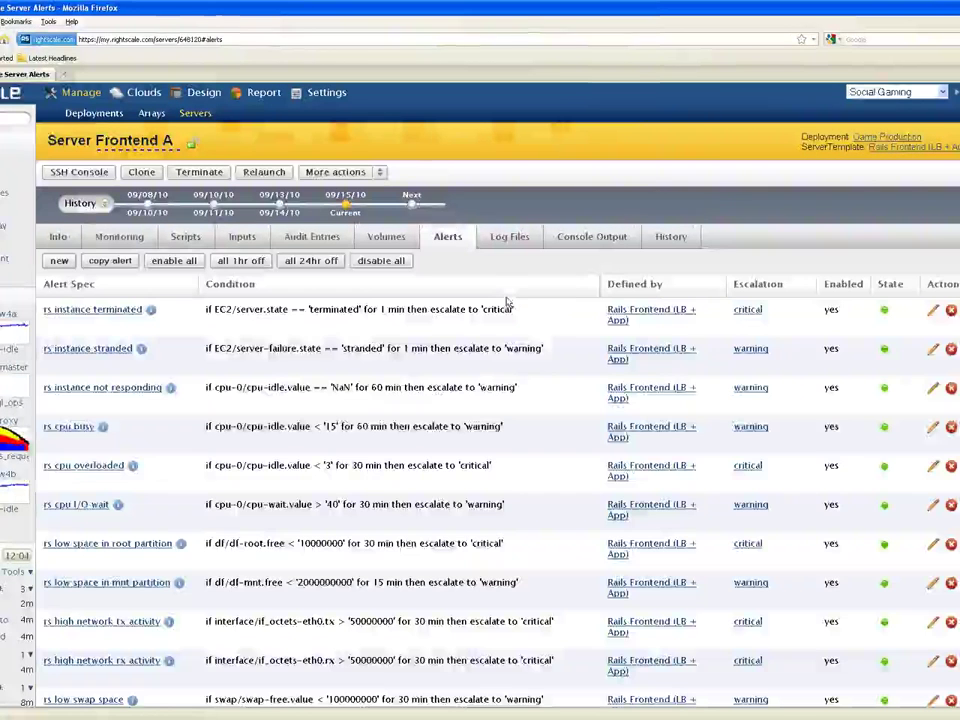
pyautogui.scroll(-5, 586, 354)
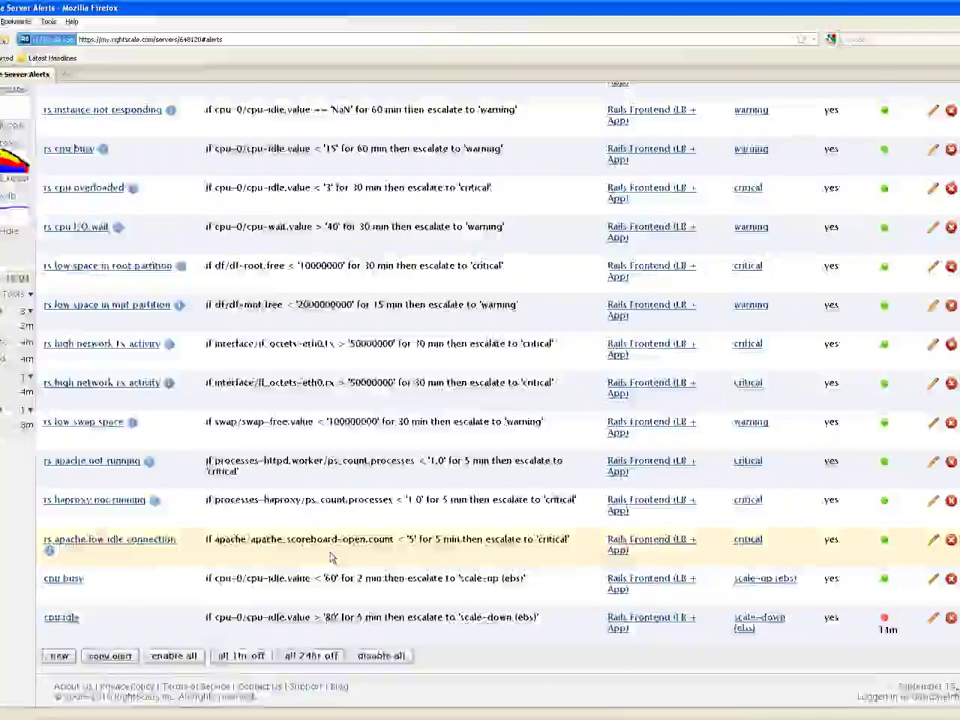
pyautogui.scroll(2, 332, 557)
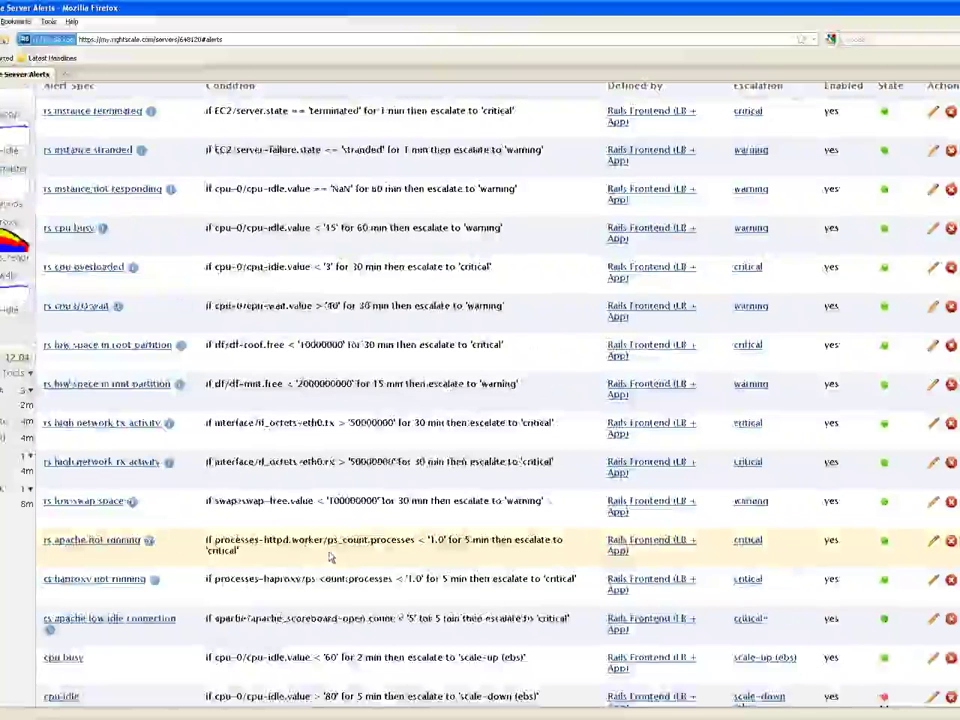
pyautogui.scroll(2, 330, 557)
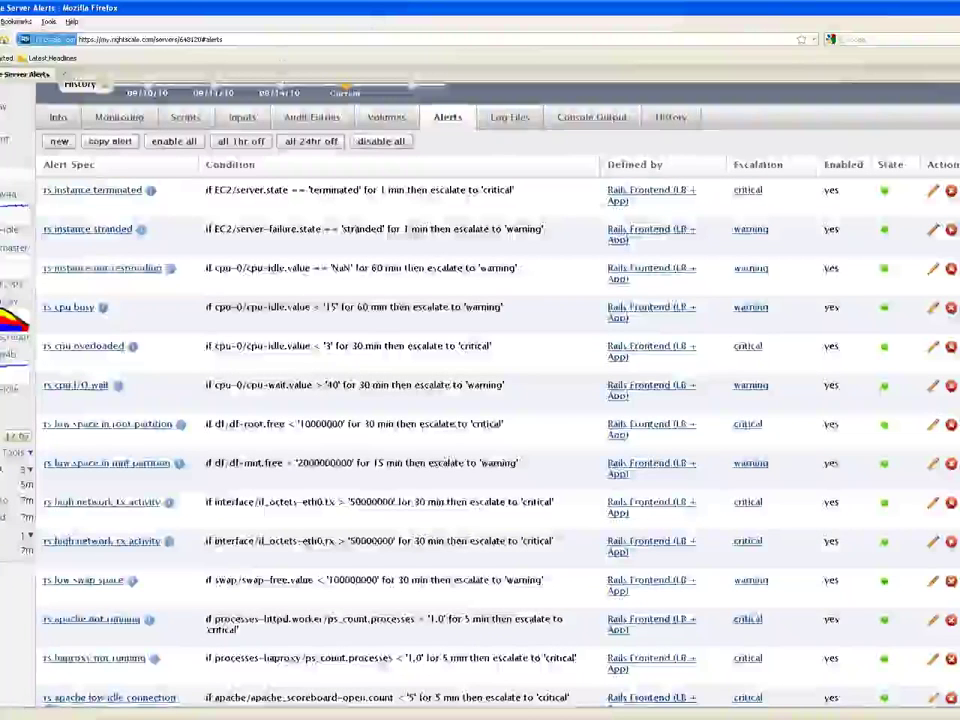
pyautogui.scroll(3, 156, 407)
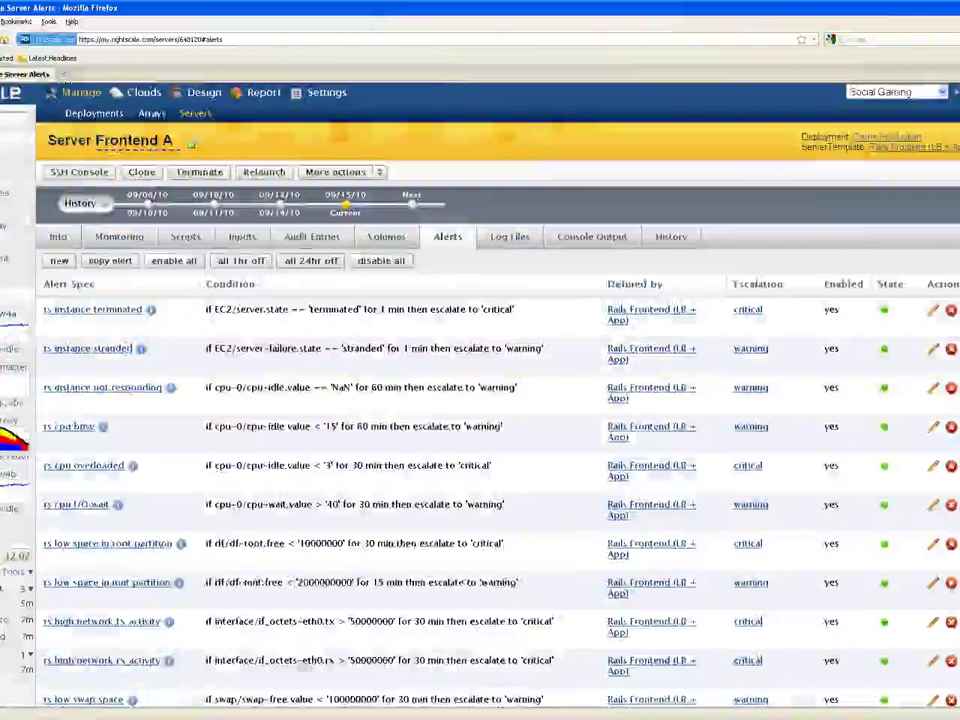